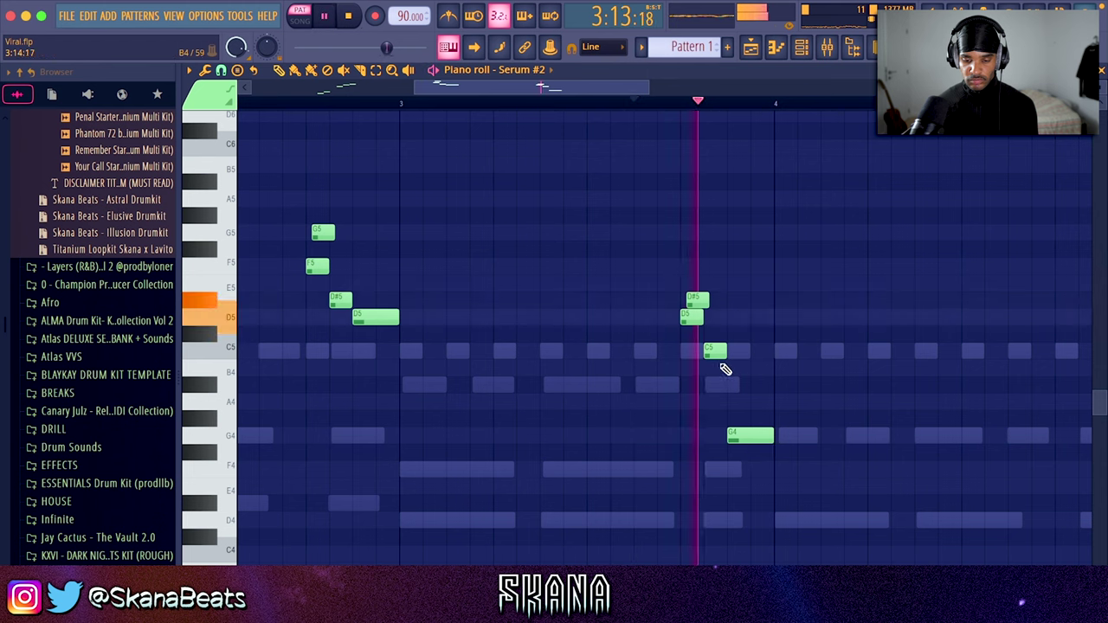
Move the C5 note just before bar 4 to A#4 and flip the four-note run ending bar 4 vertically
{"action": "key", "text": "space"}
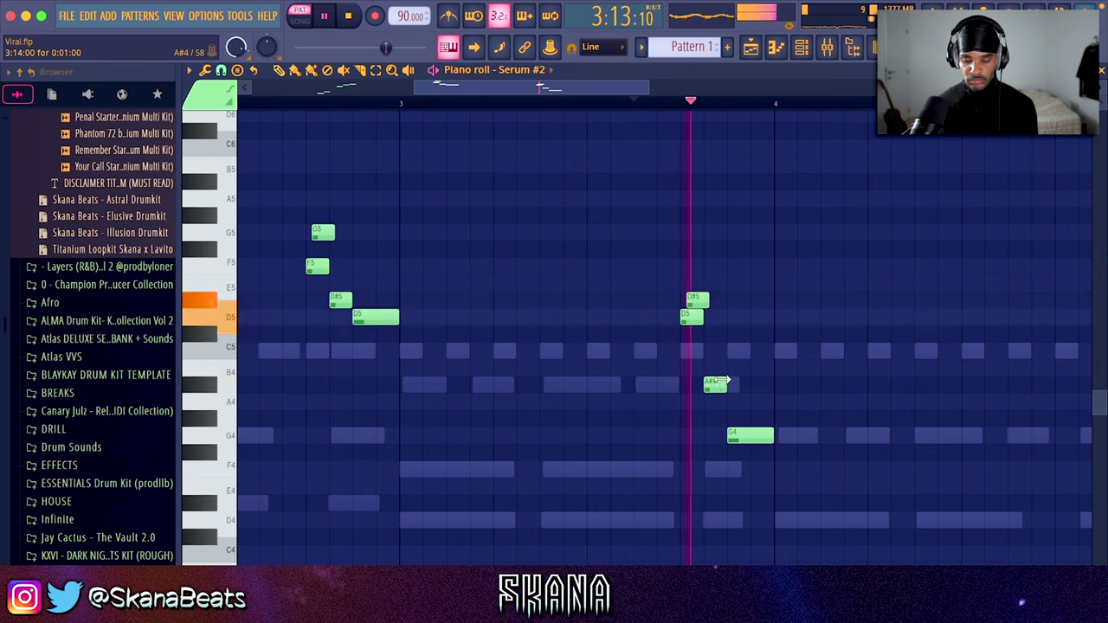
{"action": "scroll", "coordinate": [839, 381], "scroll_direction": "down", "scroll_amount": 3}
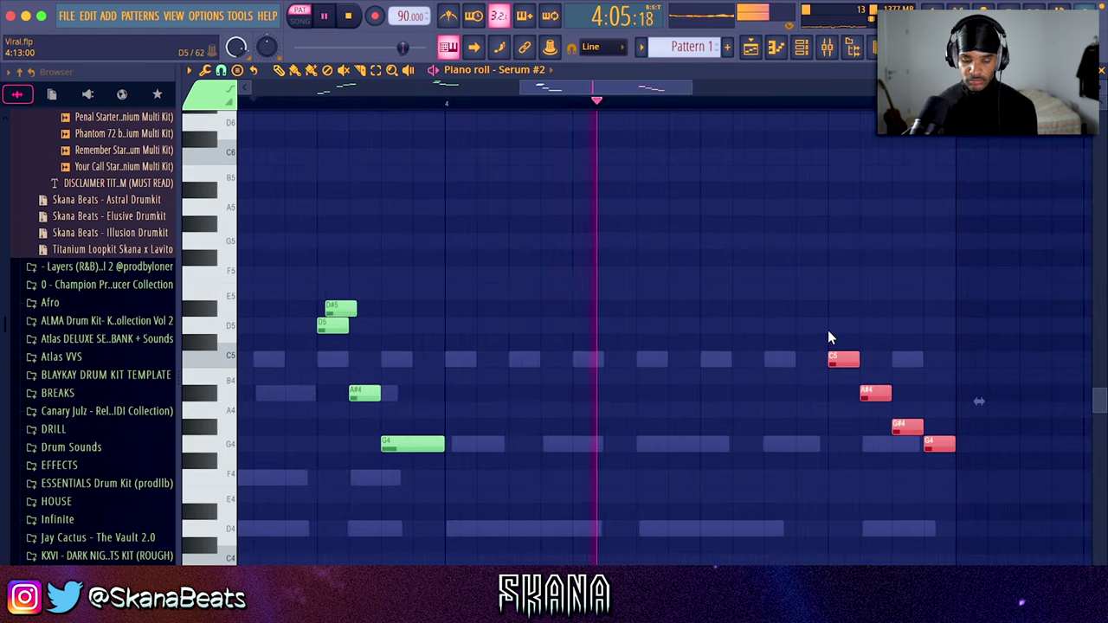
{"action": "key", "text": "alt+y"}
{"action": "key", "text": "Return"}
{"action": "key", "text": "space"}
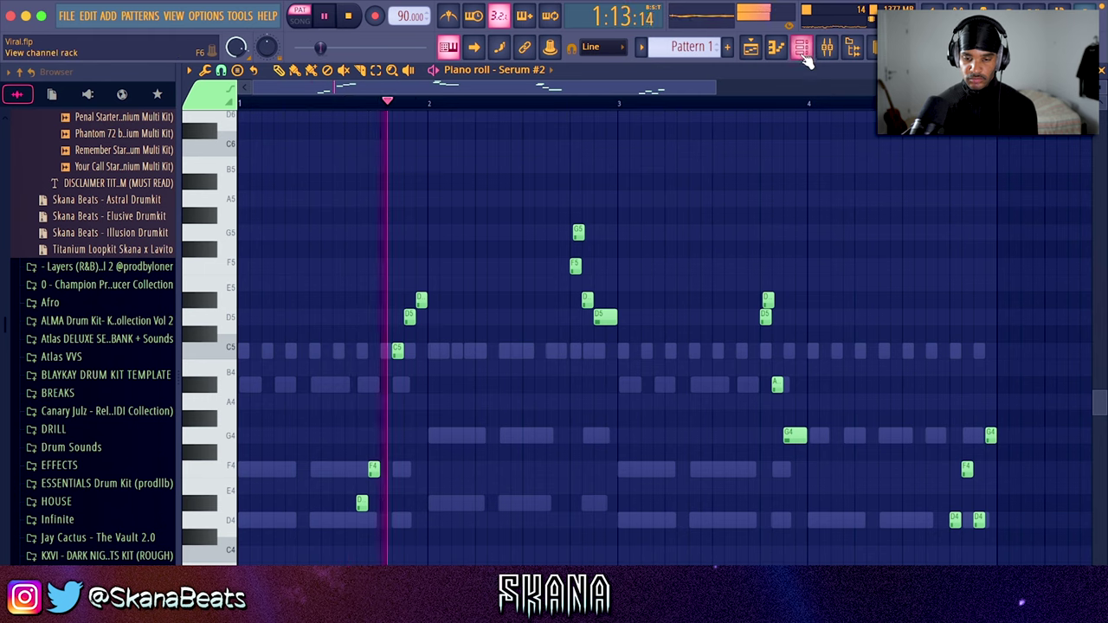
Add a third Serum channel to the channel rack and load the Synth 2 preset in it
{"action": "key", "text": "F6"}
{"action": "left_click", "coordinate": [414, 348]}
{"action": "left_click", "coordinate": [345, 335]}
{"action": "left_click", "coordinate": [425, 248]}
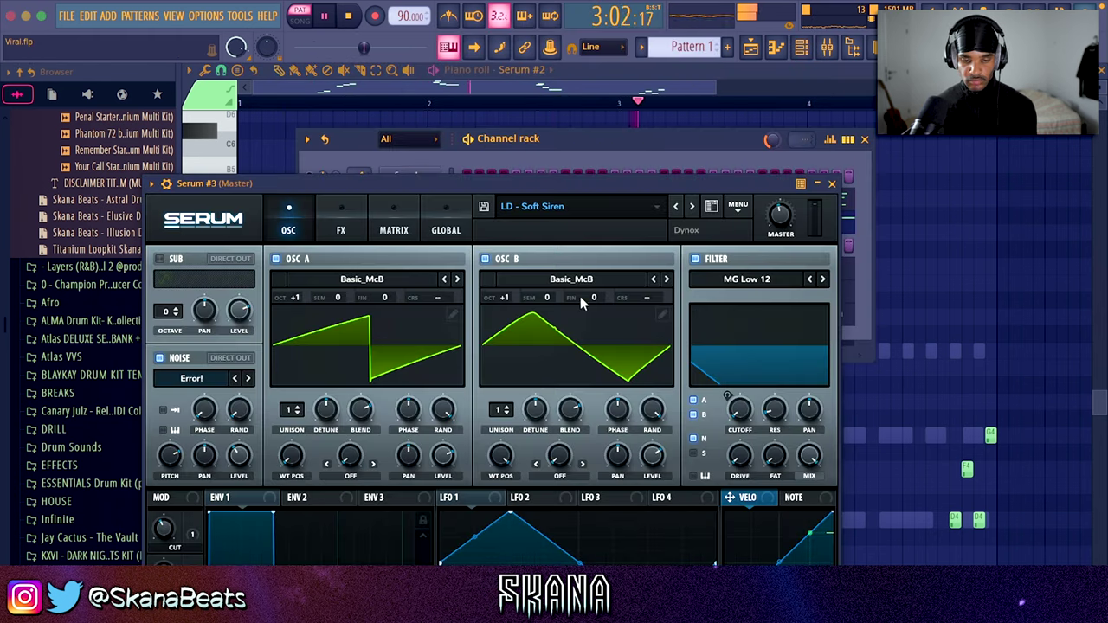
{"action": "left_click", "coordinate": [598, 207]}
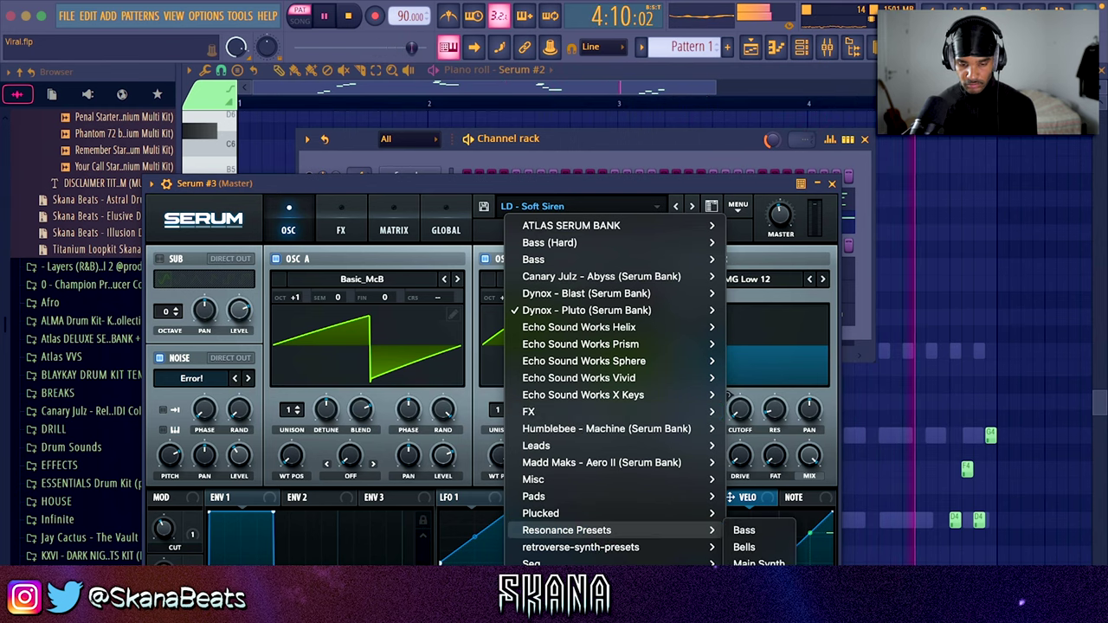
{"action": "left_click", "coordinate": [752, 597]}
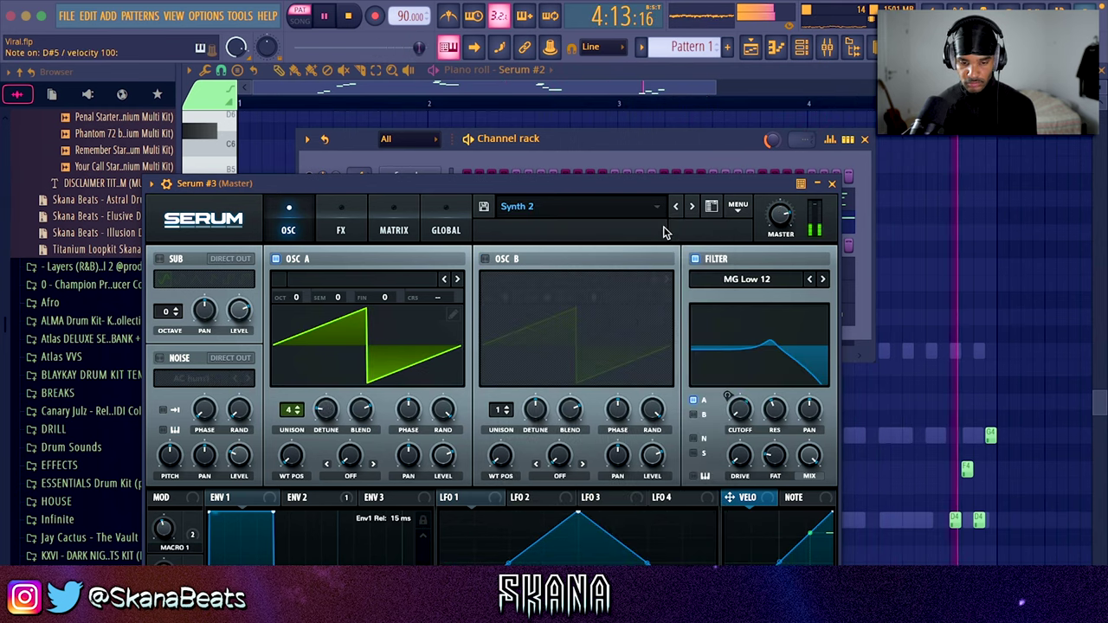
{"action": "left_click_drag", "start_coordinate": [604, 184], "coordinate": [718, 45]}
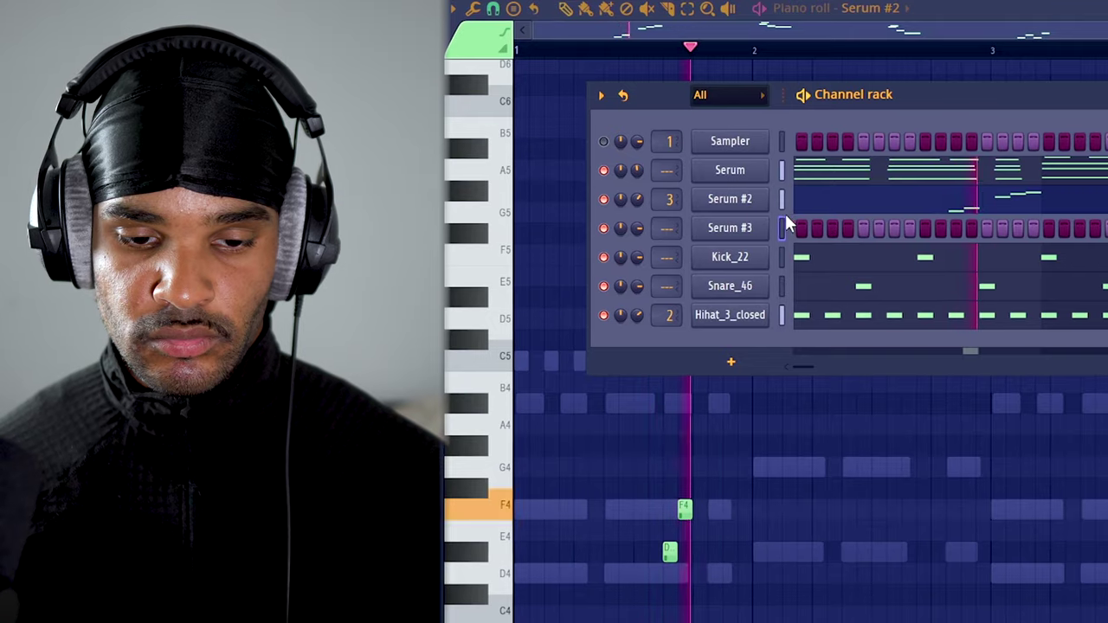
In the Serum #3 piano roll, draw a half-bar G5 note at bar 1 followed by a half-bar D#5 note
{"action": "right_click", "coordinate": [779, 223]}
{"action": "left_click", "coordinate": [792, 227]}
{"action": "left_click_drag", "start_coordinate": [457, 221], "coordinate": [621, 228]}
{"action": "key", "text": "space"}
{"action": "key", "text": "space"}
{"action": "key", "text": "space"}
{"action": "key", "text": "space"}
{"action": "left_click_drag", "start_coordinate": [638, 272], "coordinate": [617, 284]}
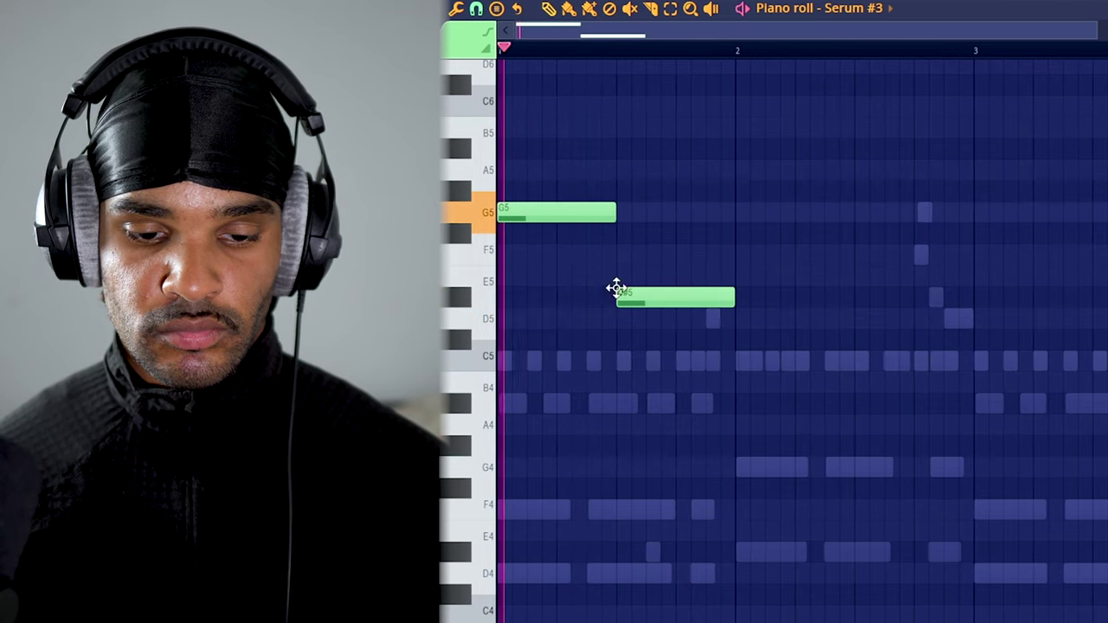
Lower the second Serum #3 note to D5 and start it slightly after the middle of bar 1
{"action": "key", "text": "space"}
{"action": "left_click", "coordinate": [644, 319]}
{"action": "key", "text": "space"}
{"action": "mouse_move", "coordinate": [661, 322]}
{"action": "left_mouse_down"}
{"action": "mouse_move", "coordinate": [674, 324]}
{"action": "mouse_move", "coordinate": [680, 300]}
{"action": "mouse_move", "coordinate": [677, 333]}
{"action": "left_mouse_up"}
{"action": "key", "text": "space"}
{"action": "right_click", "coordinate": [677, 321]}
{"action": "key", "text": "space"}
{"action": "key", "text": "space"}
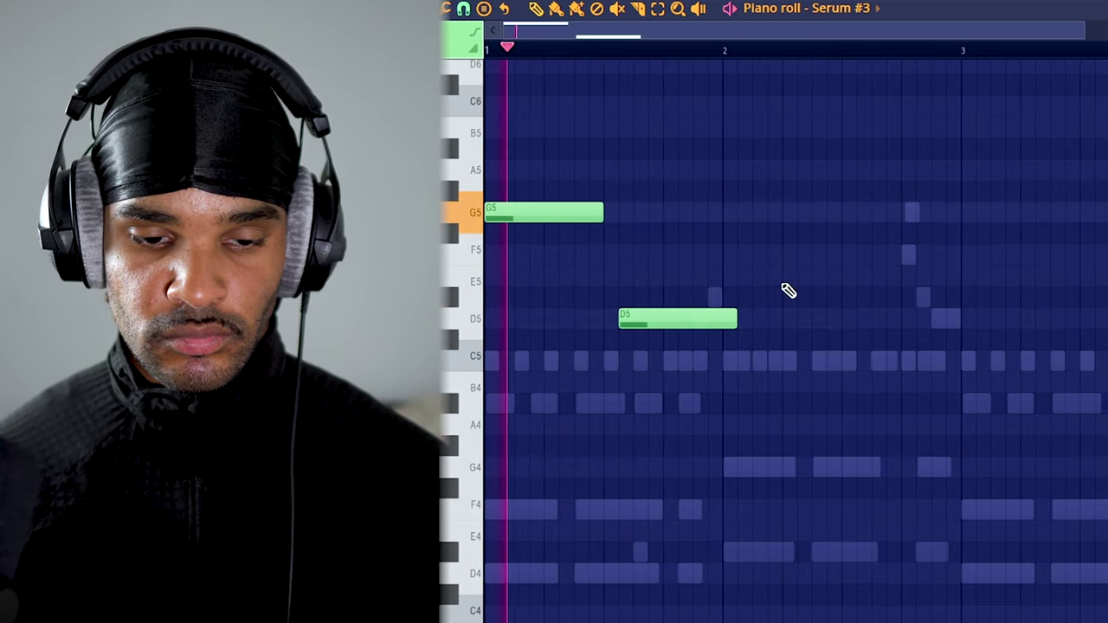
Enable Mono and Legato voicing in the Serum #3 synth
{"action": "scroll", "coordinate": [745, 191], "scroll_direction": "up", "scroll_amount": 3}
{"action": "left_click_drag", "start_coordinate": [728, 443], "coordinate": [720, 445]}
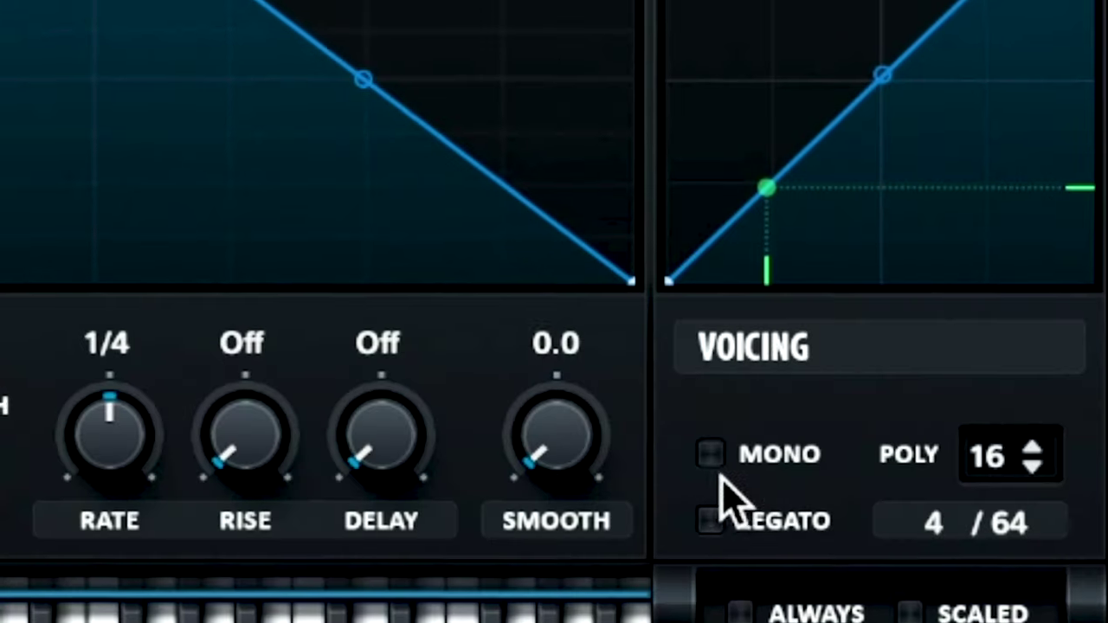
{"action": "left_click", "coordinate": [706, 453]}
{"action": "left_click", "coordinate": [711, 519]}
{"action": "left_click_drag", "start_coordinate": [787, 622], "coordinate": [790, 463]}
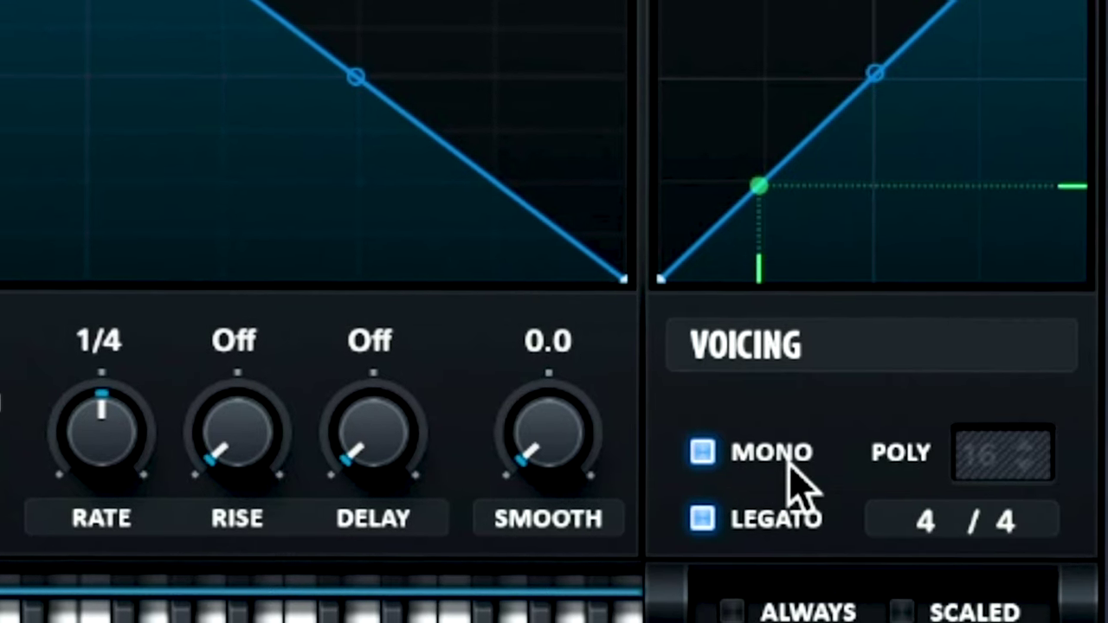
{"action": "left_click_drag", "start_coordinate": [807, 622], "coordinate": [812, 585]}
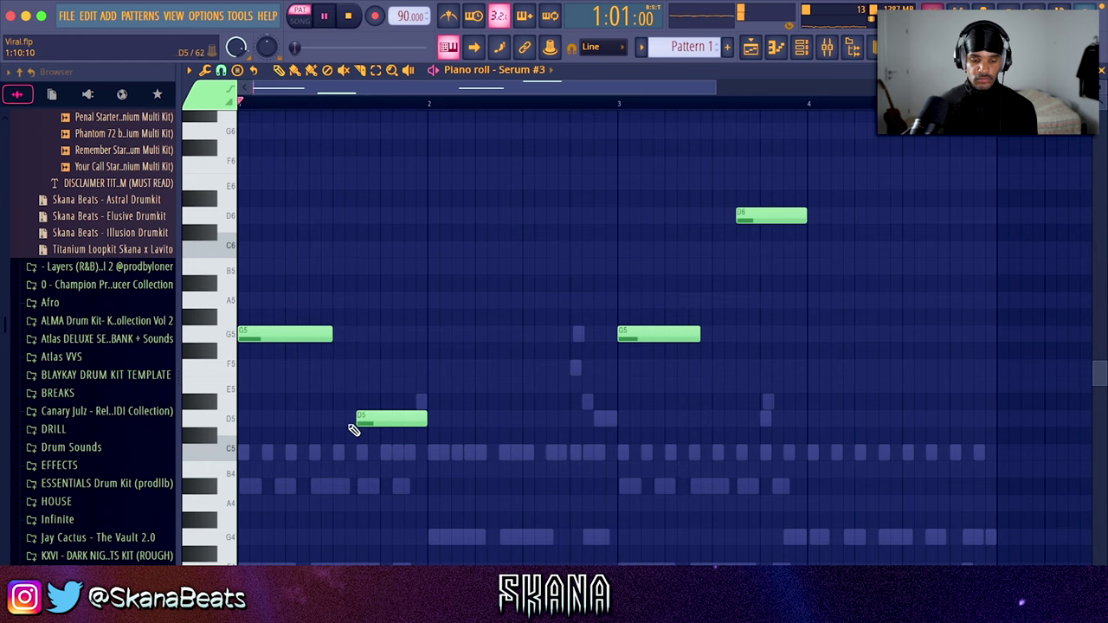
Add a C5 grace note one step long at the start of bar 1's D5 note
{"action": "left_click", "coordinate": [356, 447]}
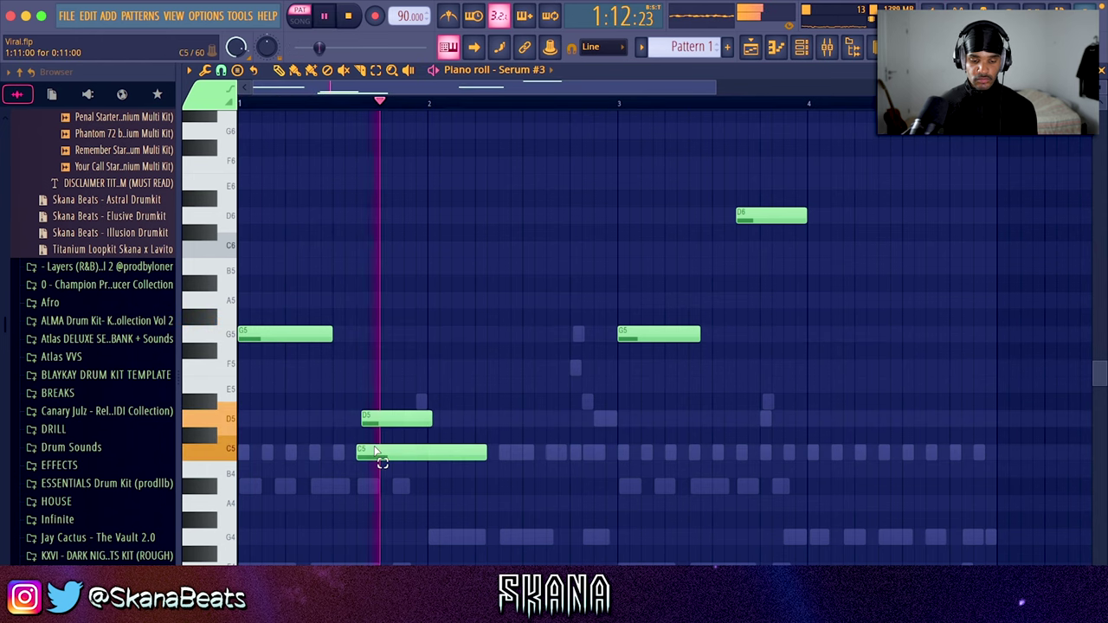
{"action": "left_click", "coordinate": [376, 451], "text": "super"}
{"action": "key", "text": "shift+d"}
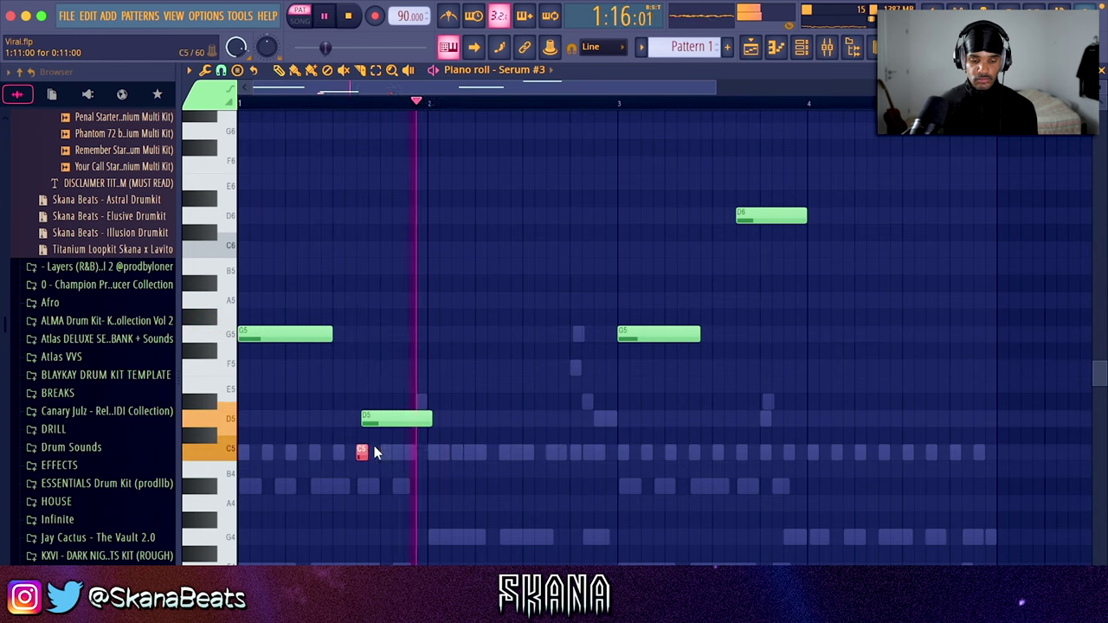
Add a D#5 note near the end of bar 2 and shift bar 4's D5 note to run from 4:11 to about the bar's end
{"action": "scroll", "coordinate": [609, 399], "scroll_direction": "up", "scroll_amount": 3}
{"action": "key", "text": "space"}
{"action": "left_click", "coordinate": [563, 383]}
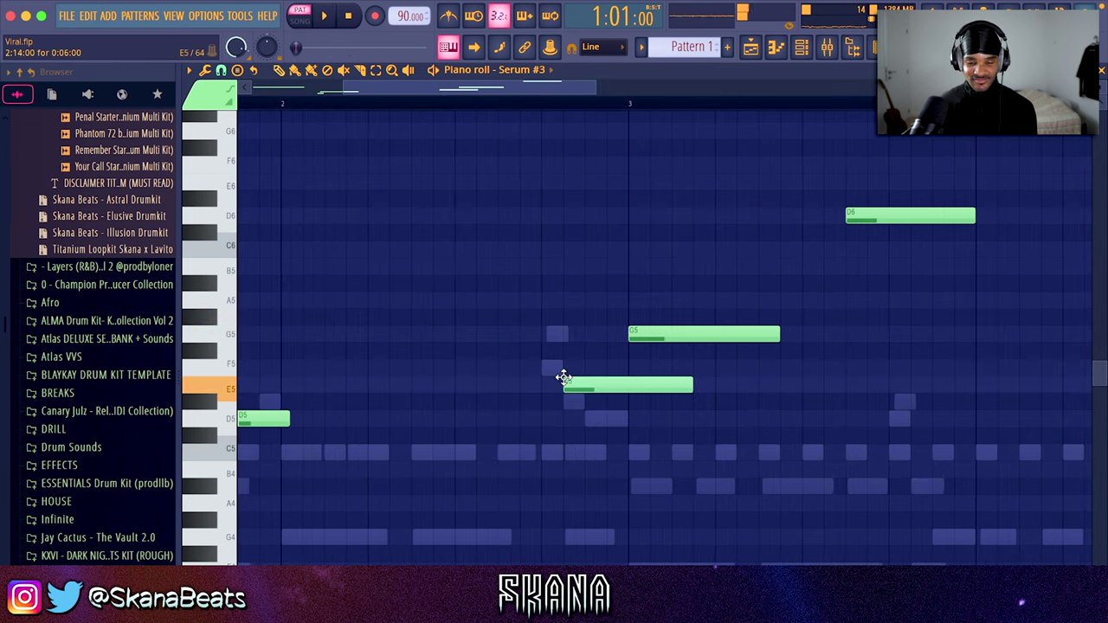
{"action": "left_click_drag", "start_coordinate": [541, 389], "coordinate": [541, 398]}
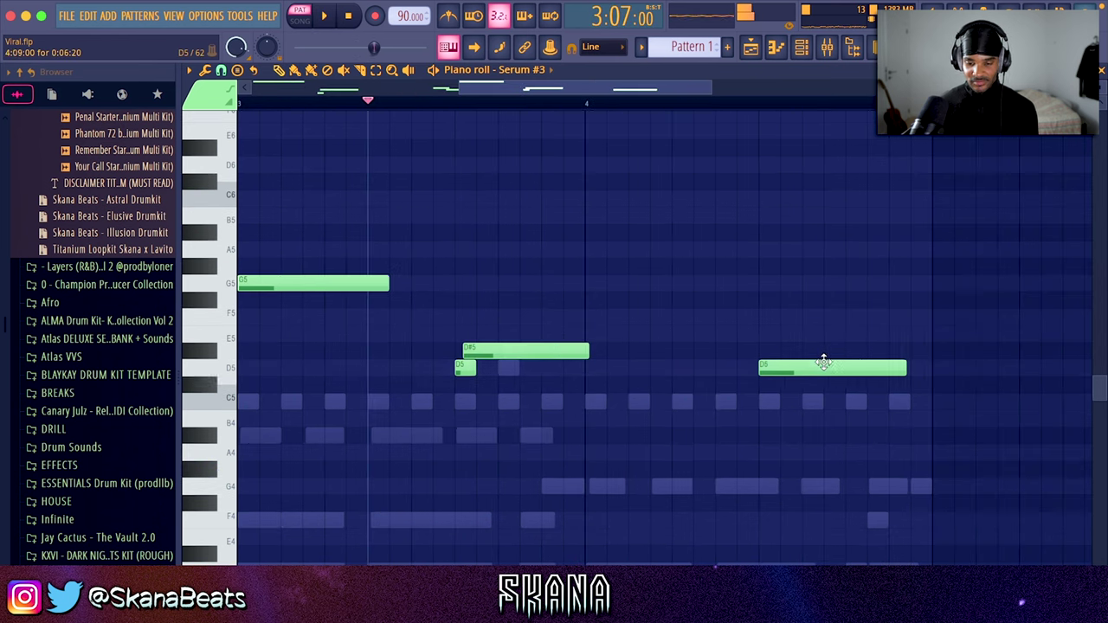
{"action": "left_click_drag", "start_coordinate": [816, 359], "coordinate": [858, 363]}
{"action": "left_click_drag", "start_coordinate": [949, 368], "coordinate": [923, 370]}
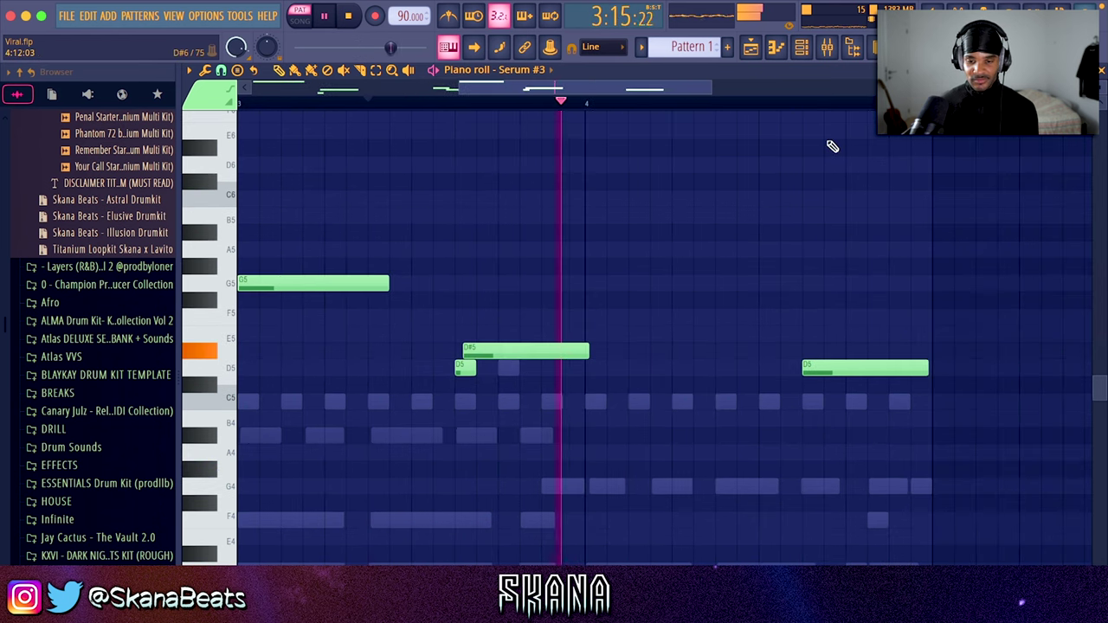
In the first Serum's piano roll, duplicate the chords' bass notes one octave down and delete the extra copy two octaves down
{"action": "left_click", "coordinate": [804, 49]}
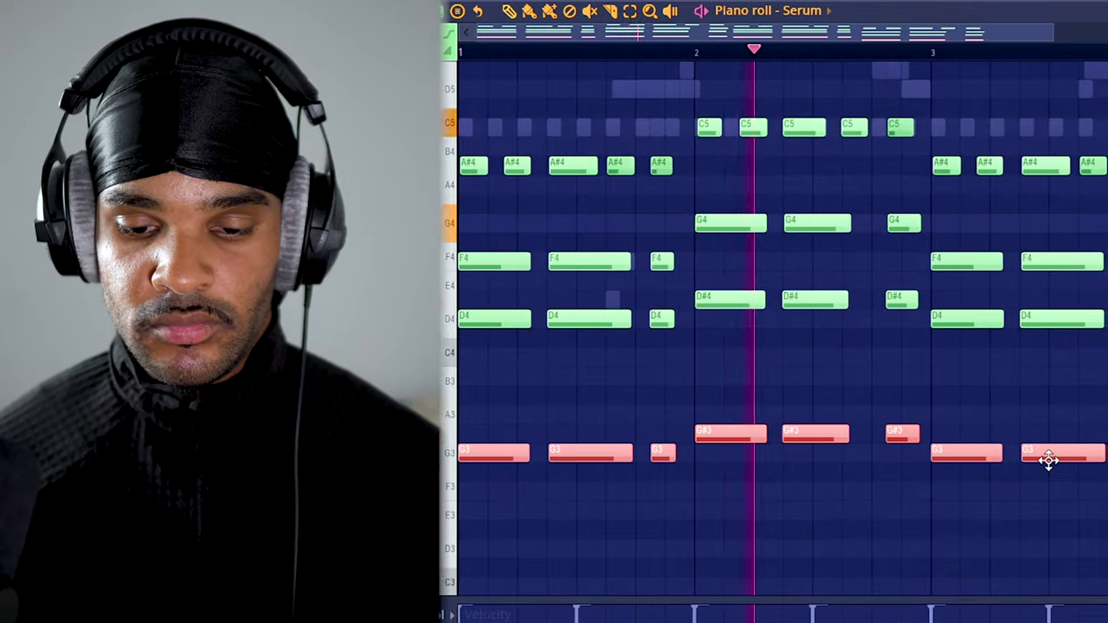
{"action": "scroll", "coordinate": [1017, 372], "scroll_direction": "down", "scroll_amount": 2}
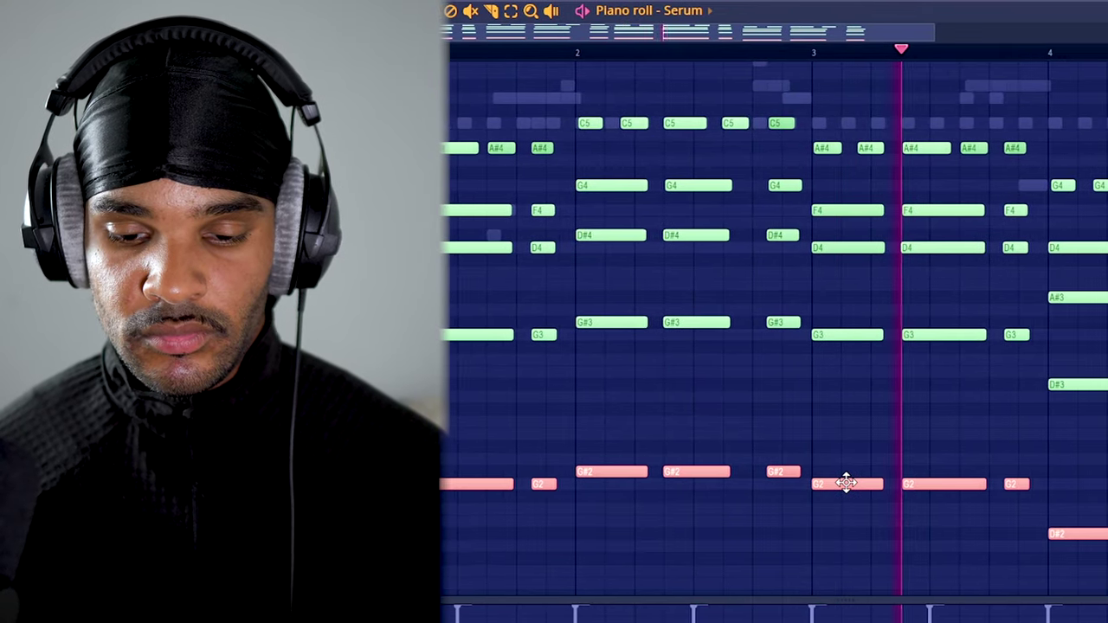
{"action": "scroll", "coordinate": [823, 482], "scroll_direction": "down", "scroll_amount": 3}
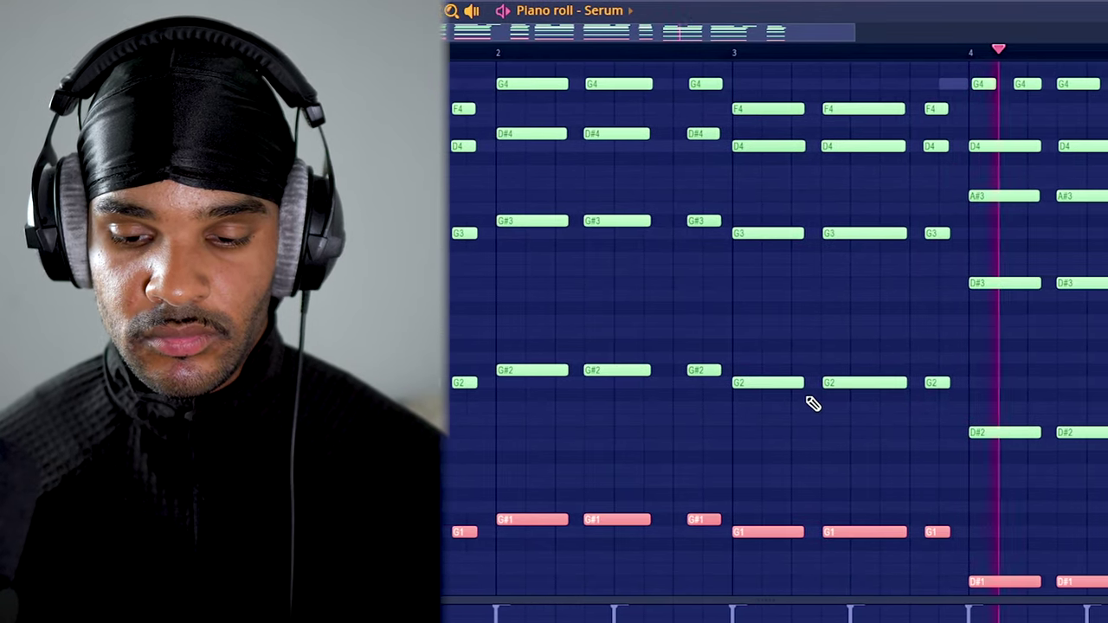
{"action": "key", "text": "Delete"}
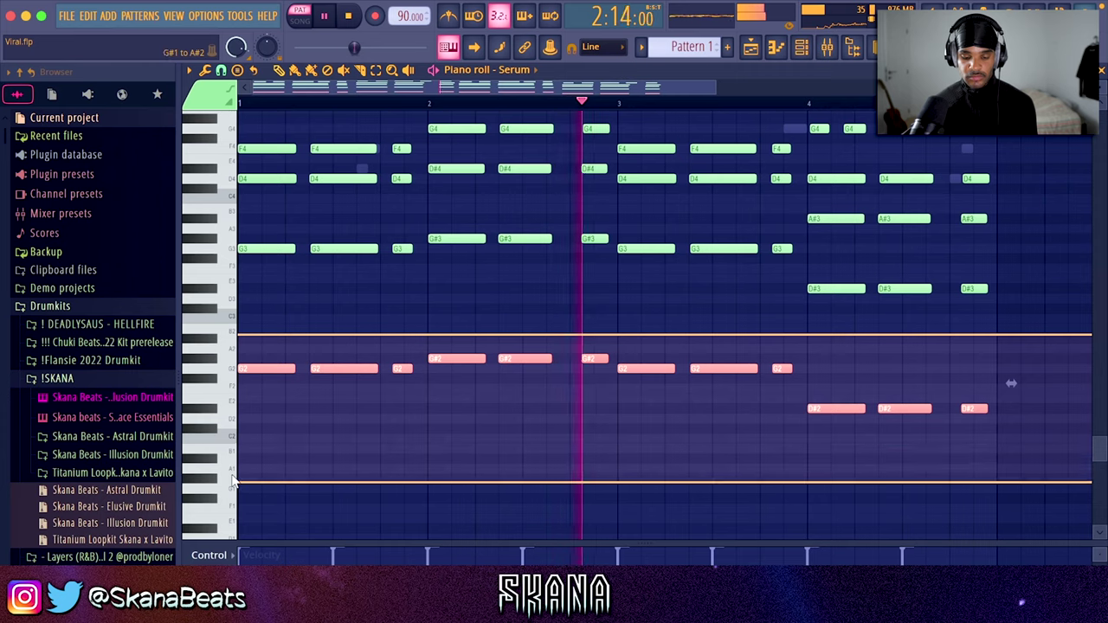
Copy the lowest bass notes (G2, G#2, D#2) into the Serum #4 piano roll and extend them to be legato
{"action": "left_click_drag", "start_coordinate": [1084, 334], "coordinate": [235, 482]}
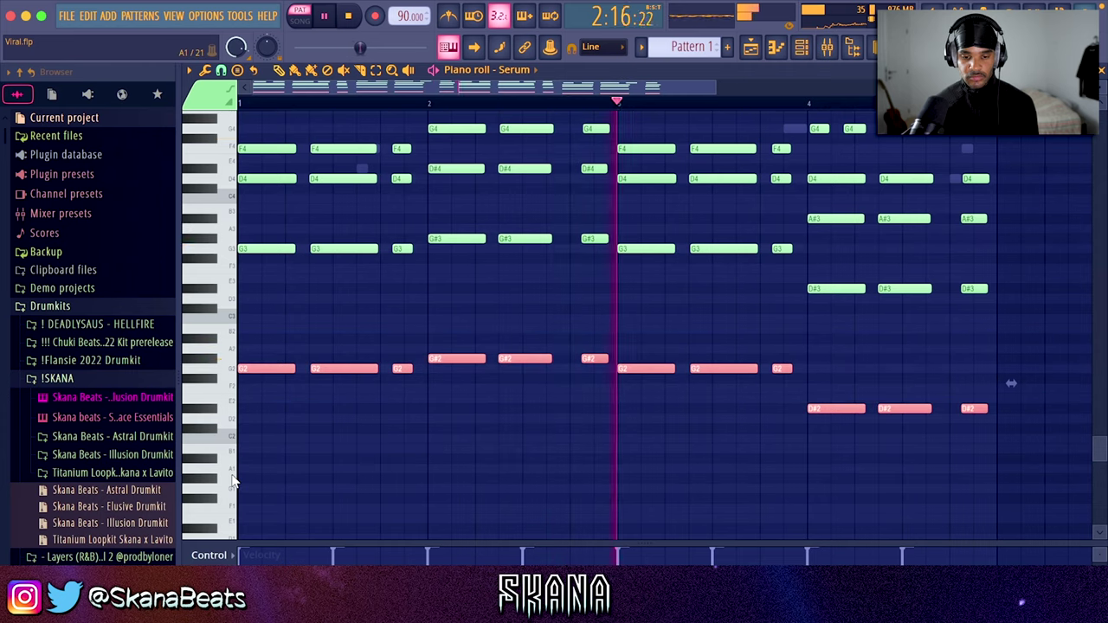
{"action": "left_click", "coordinate": [499, 71]}
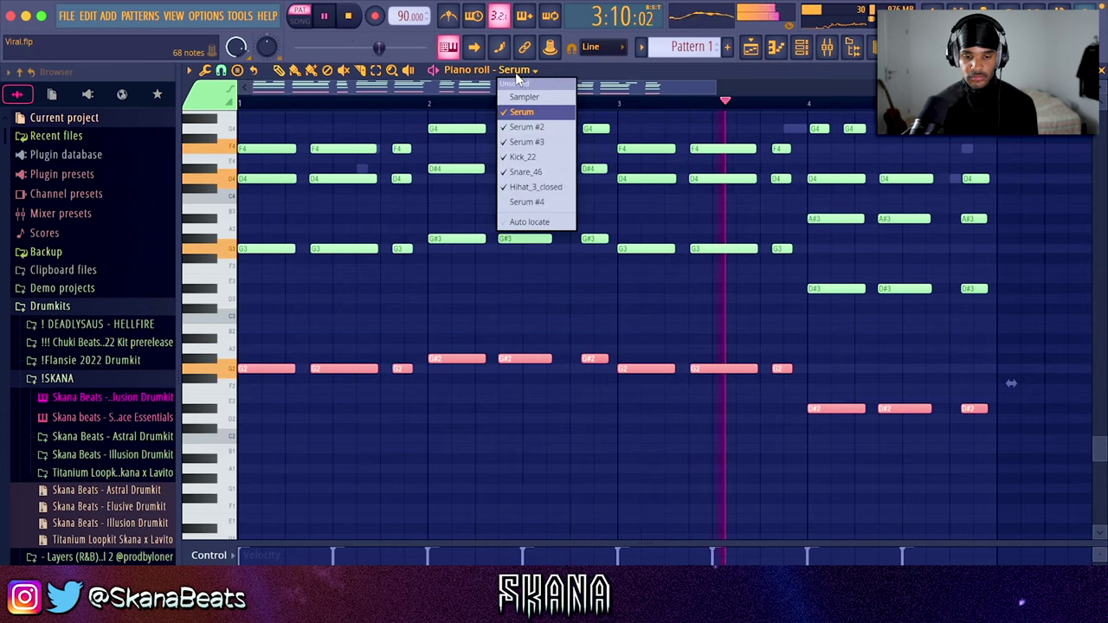
{"action": "left_click", "coordinate": [523, 205]}
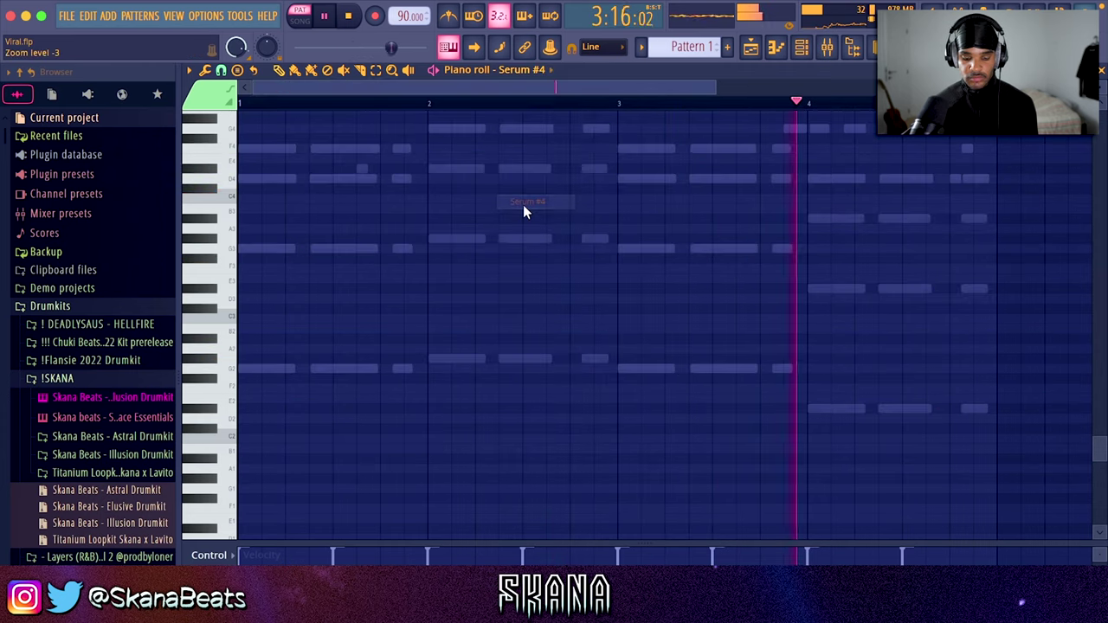
{"action": "left_click", "coordinate": [998, 369]}
{"action": "key", "text": "super+l"}
{"action": "right_click", "coordinate": [1009, 369]}
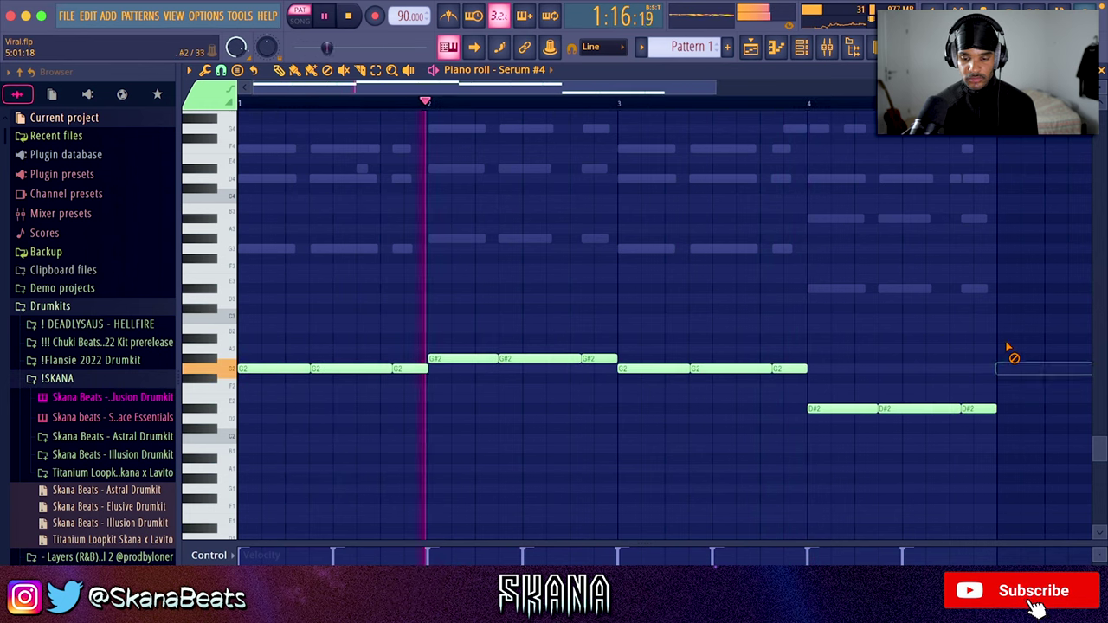
Raise all the Serum #4 notes two octaves to G4, G#4 and D#4
{"action": "key", "text": "ctrl+Up"}
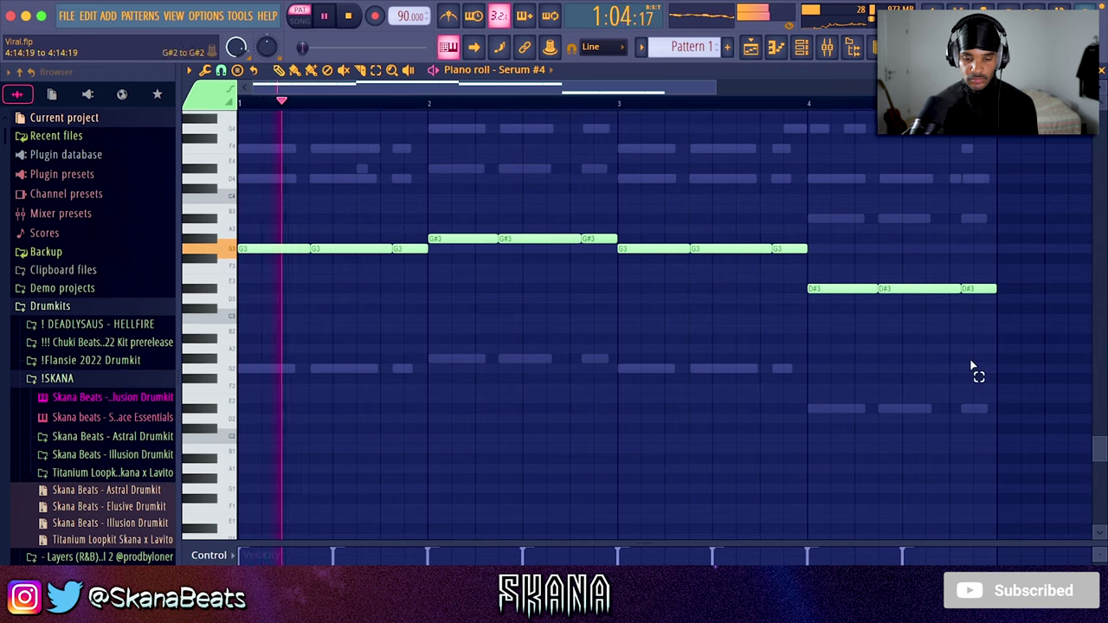
{"action": "left_click_drag", "start_coordinate": [971, 367], "coordinate": [265, 208]}
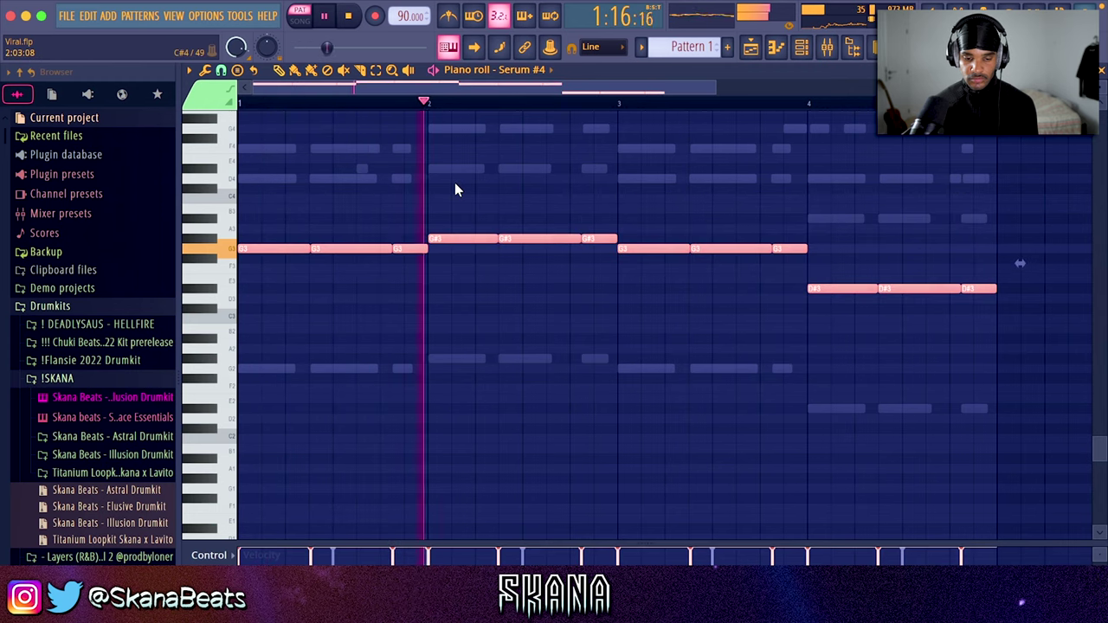
{"action": "scroll", "coordinate": [455, 182], "scroll_direction": "up", "scroll_amount": 3}
{"action": "key", "text": "space"}
{"action": "key", "text": "ctrl+Up"}
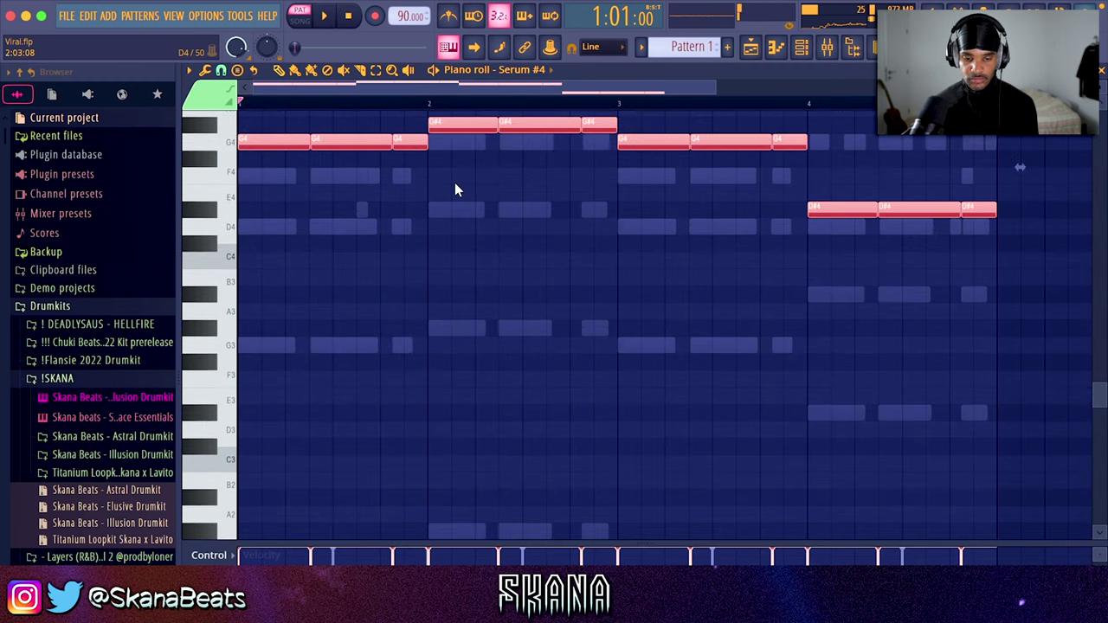
Save the project and raise the Serum #4 notes another octave to G5, G#5 and D#5
{"action": "key", "text": "space"}
{"action": "key", "text": "ctrl+s"}
{"action": "scroll", "coordinate": [549, 251], "scroll_direction": "up", "scroll_amount": 3}
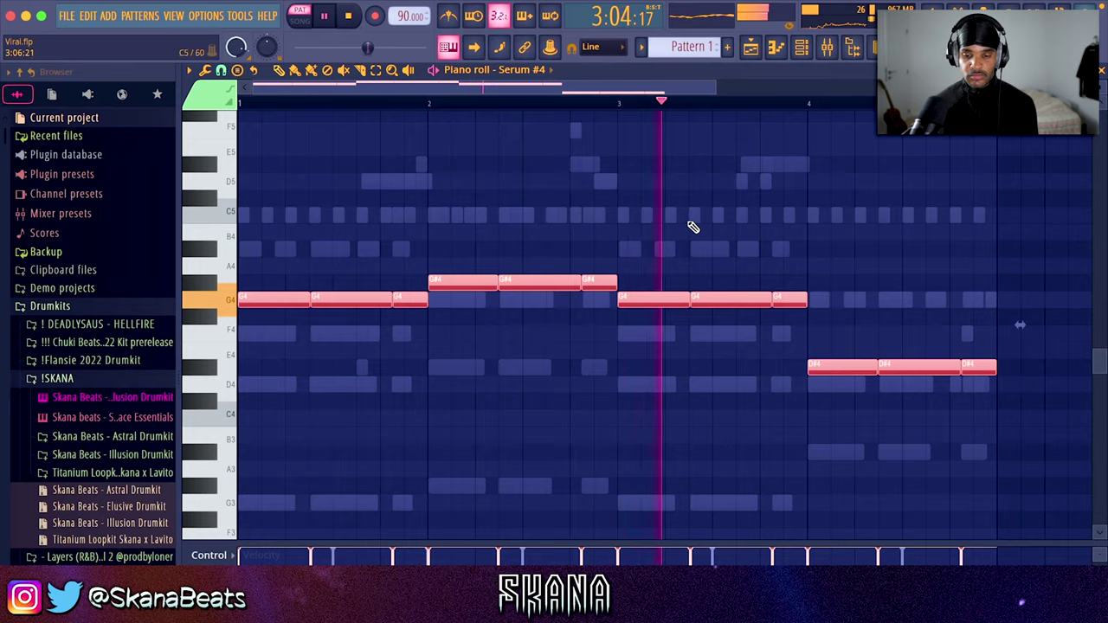
{"action": "scroll", "coordinate": [693, 227], "scroll_direction": "down", "scroll_amount": 3}
{"action": "scroll", "coordinate": [737, 233], "scroll_direction": "up", "scroll_amount": 3}
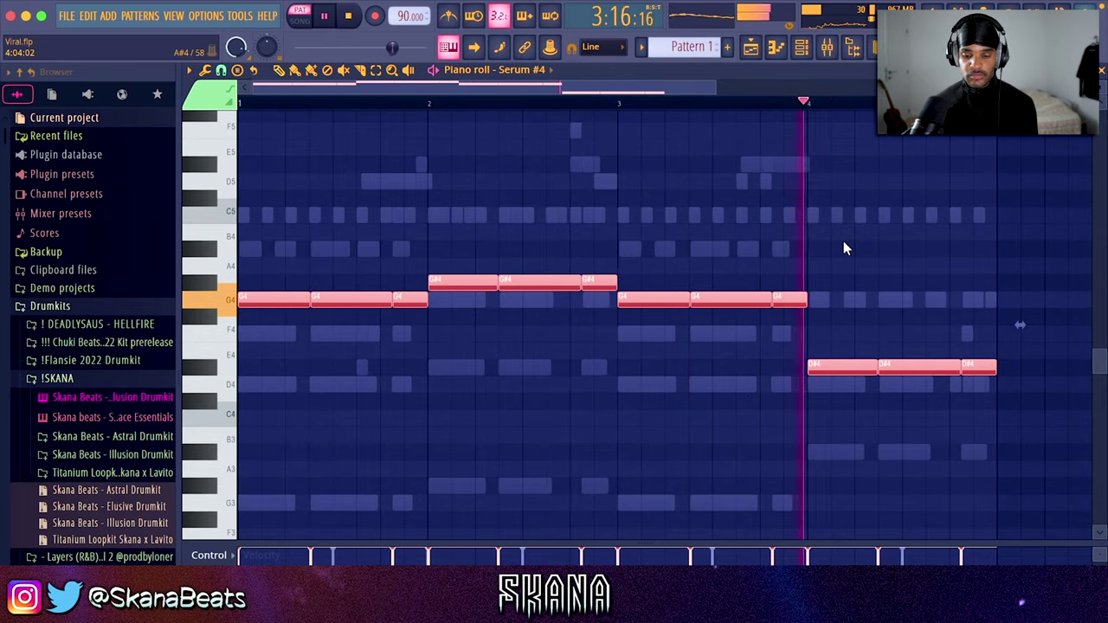
{"action": "key", "text": "ctrl+Up"}
{"action": "scroll", "coordinate": [844, 241], "scroll_direction": "up", "scroll_amount": 1}
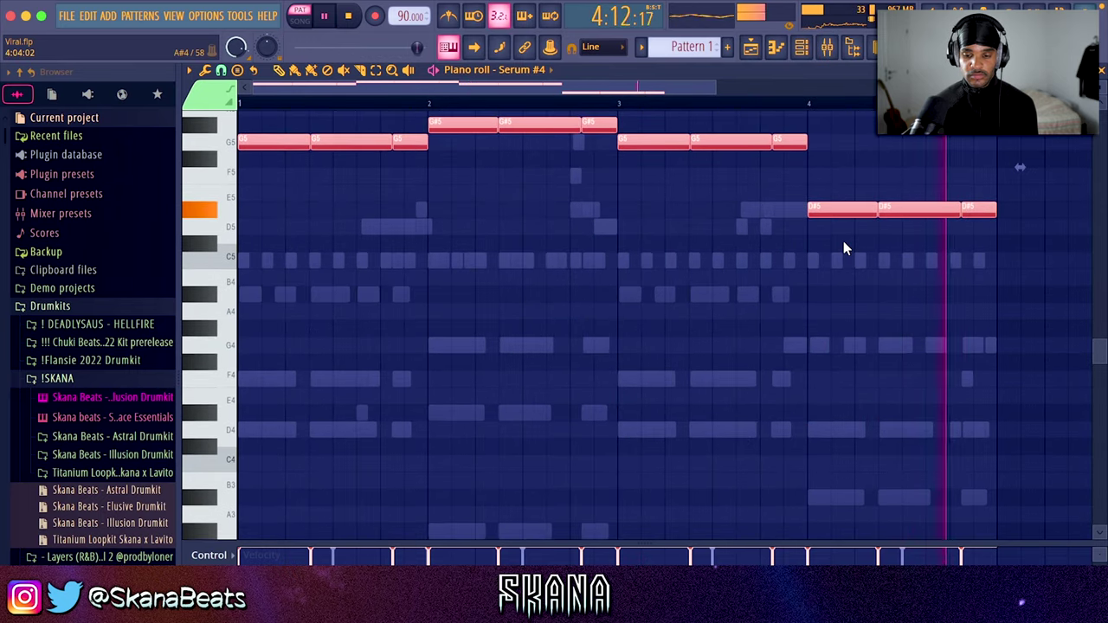
Layer the Serum #4 notes with a copy one octave lower and reduce the velocity of the upper-octave notes
{"action": "left_click", "coordinate": [836, 210], "text": "shift"}
{"action": "key", "text": "ctrl+Down"}
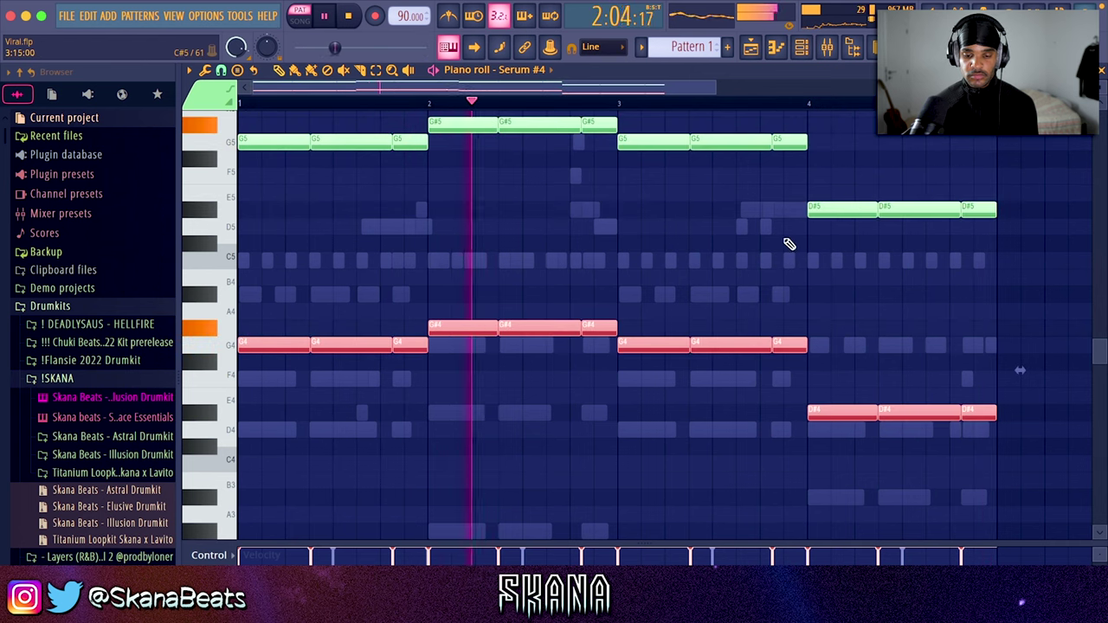
{"action": "scroll", "coordinate": [789, 244], "scroll_direction": "up", "scroll_amount": 1}
{"action": "left_click_drag", "start_coordinate": [996, 284], "coordinate": [235, 180]}
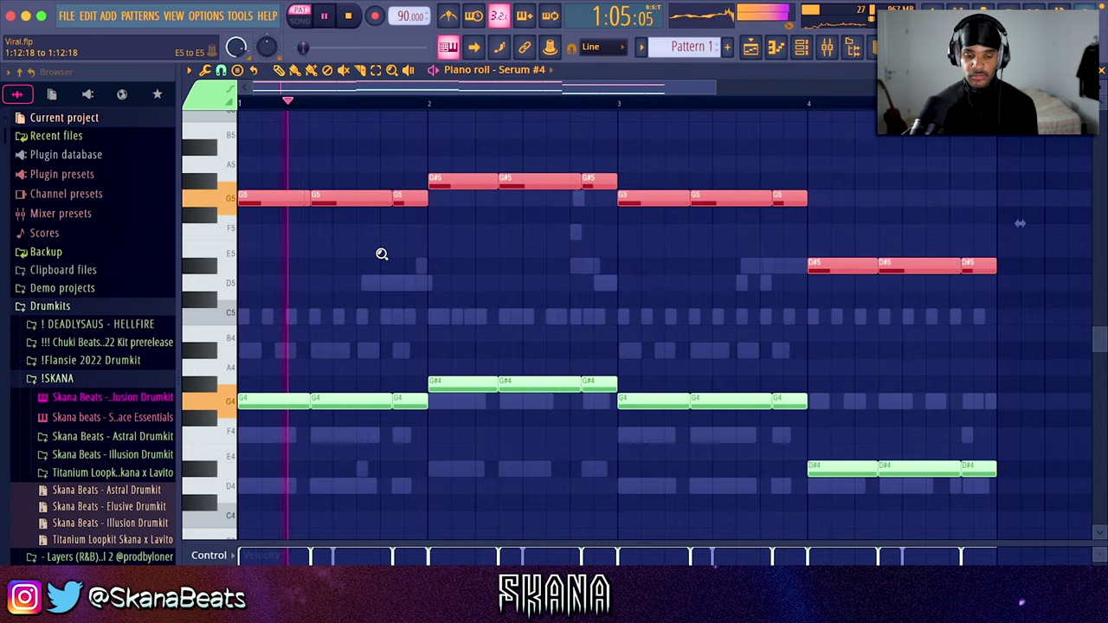
{"action": "scroll", "coordinate": [382, 254], "scroll_direction": "down", "scroll_amount": 1}
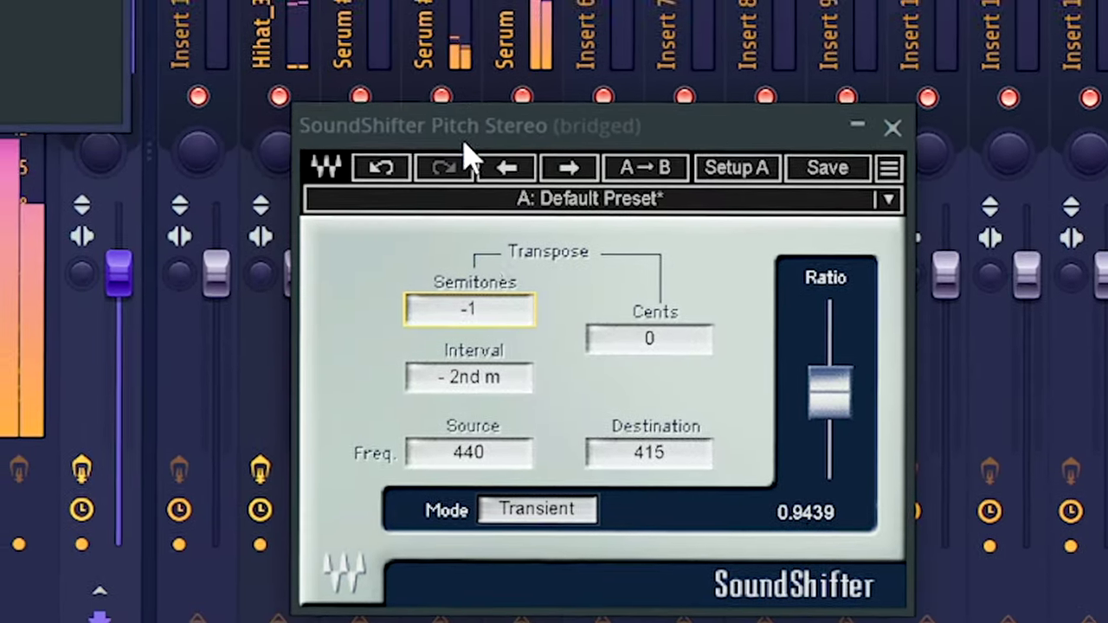
Set the SoundShifter transposition on the master to -1 semitone
{"action": "left_click", "coordinate": [481, 308]}
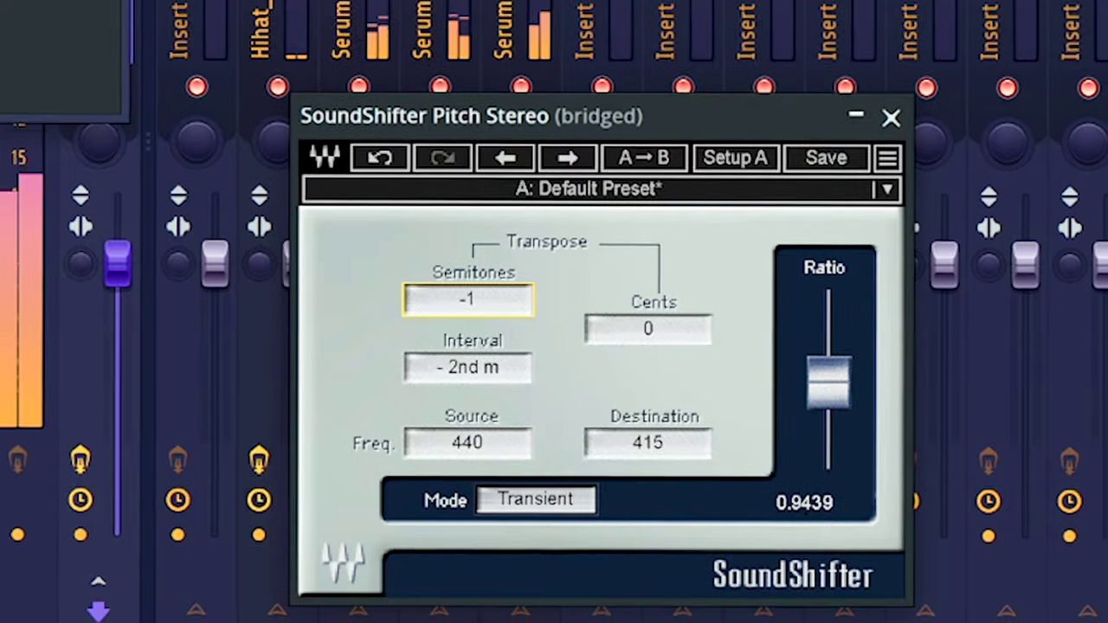
{"action": "left_click_drag", "start_coordinate": [485, 299], "coordinate": [485, 312]}
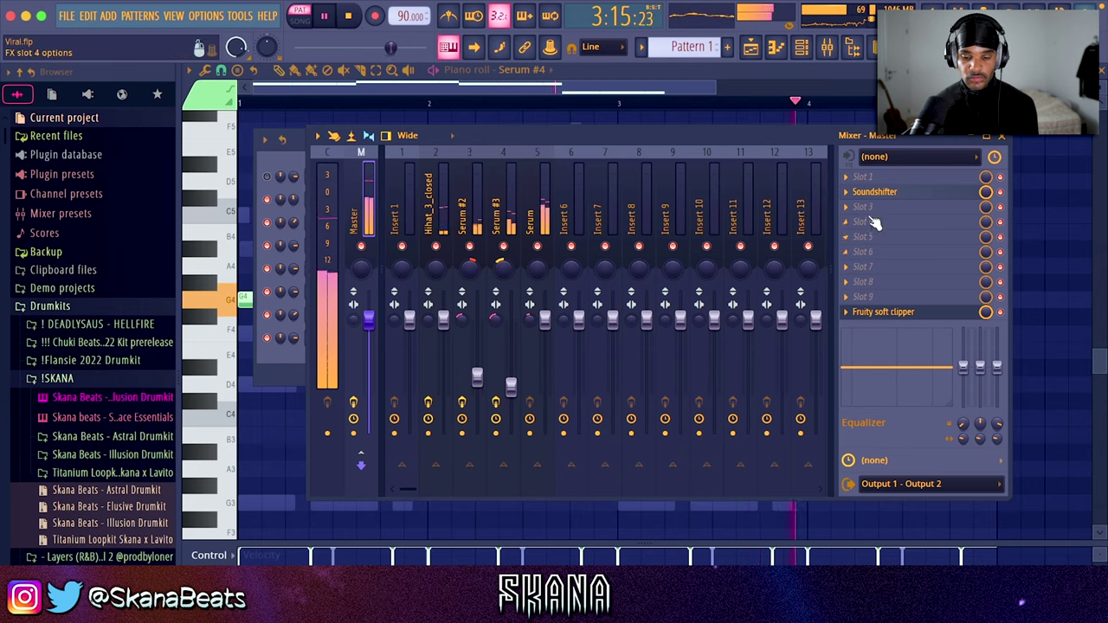
Add LuxeVerb to slot 4 of the master and lower its input wet gain to -26.2 dB
{"action": "left_click", "coordinate": [873, 223]}
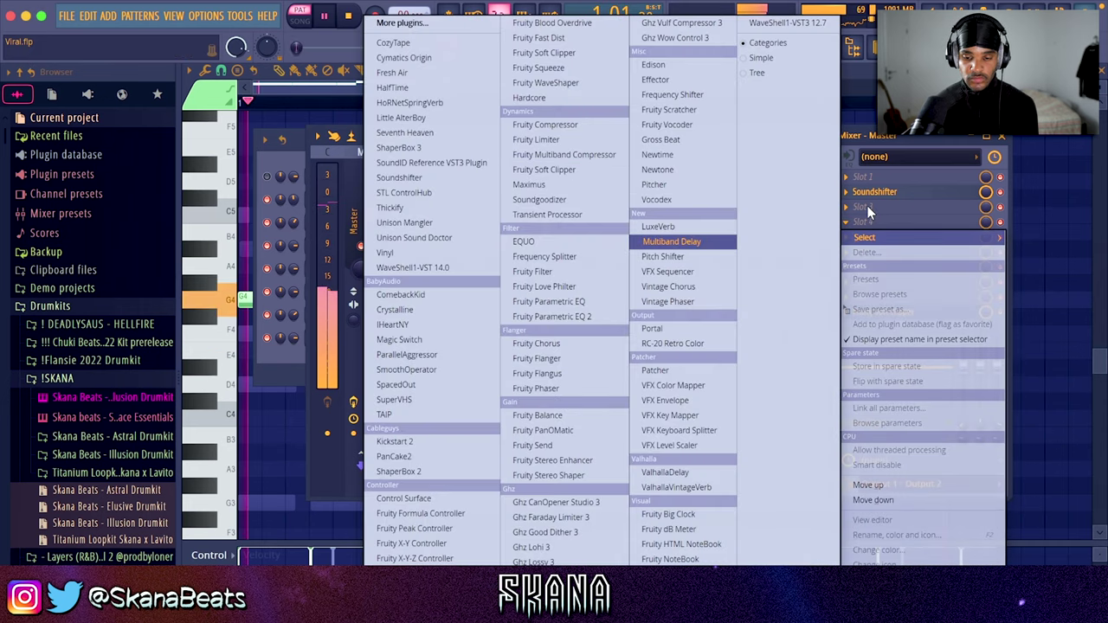
{"action": "left_click", "coordinate": [674, 227]}
{"action": "left_click_drag", "start_coordinate": [313, 303], "coordinate": [312, 336]}
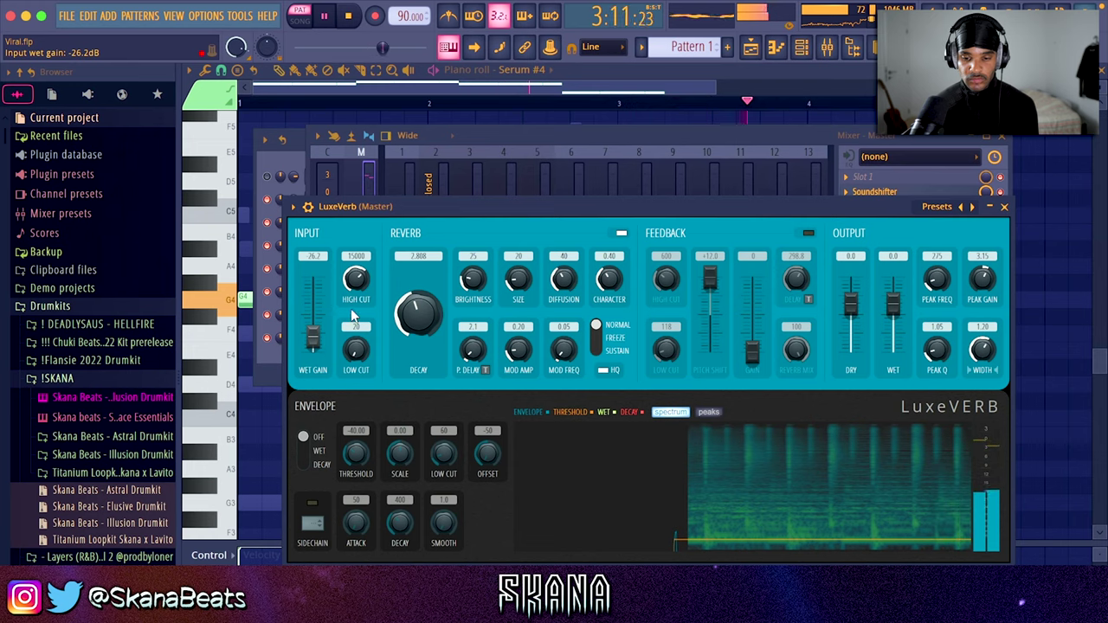
{"action": "left_click", "coordinate": [1006, 207]}
Add Fresh Air to slot 5 of the master and set both Mid Air and High Air to 20
{"action": "left_click", "coordinate": [897, 194]}
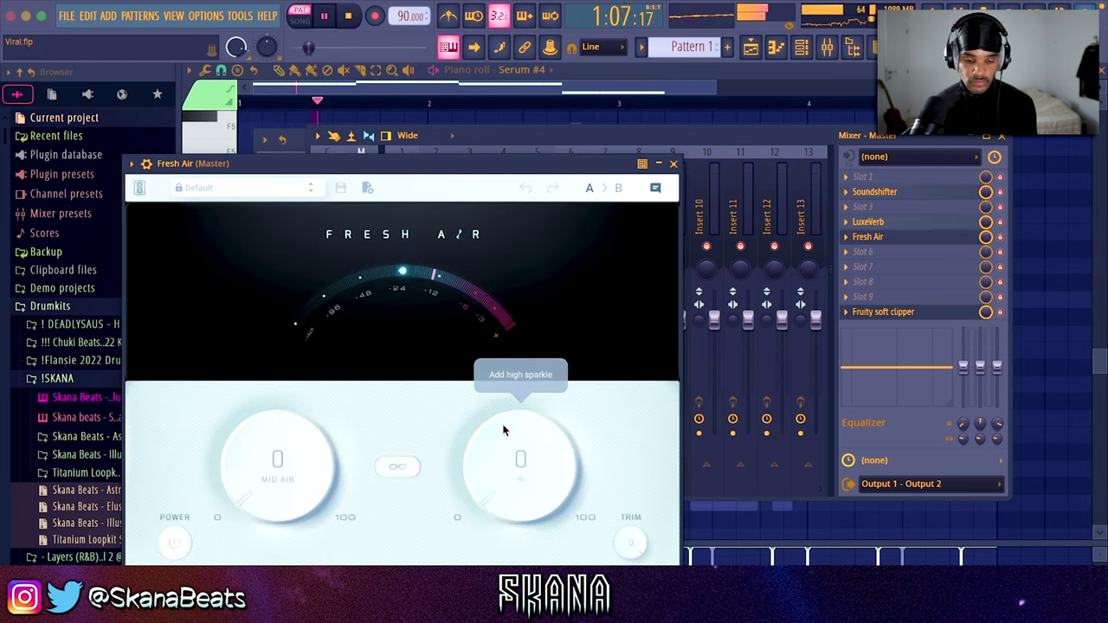
{"action": "left_click_drag", "start_coordinate": [509, 415], "coordinate": [507, 384]}
{"action": "left_click_drag", "start_coordinate": [290, 433], "coordinate": [290, 388]}
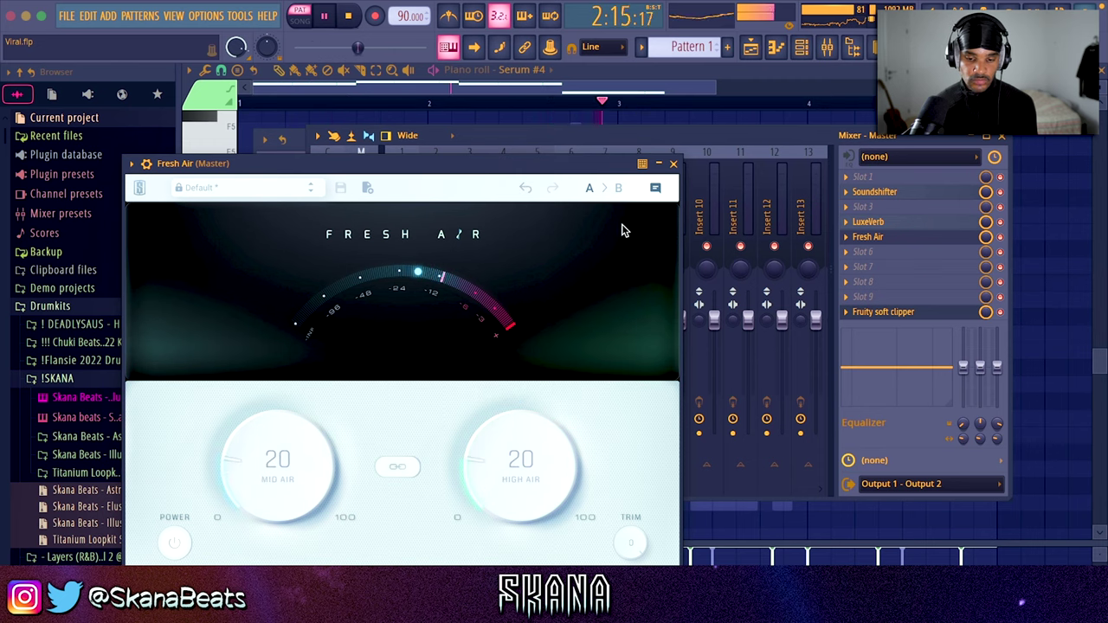
{"action": "left_click", "coordinate": [674, 165]}
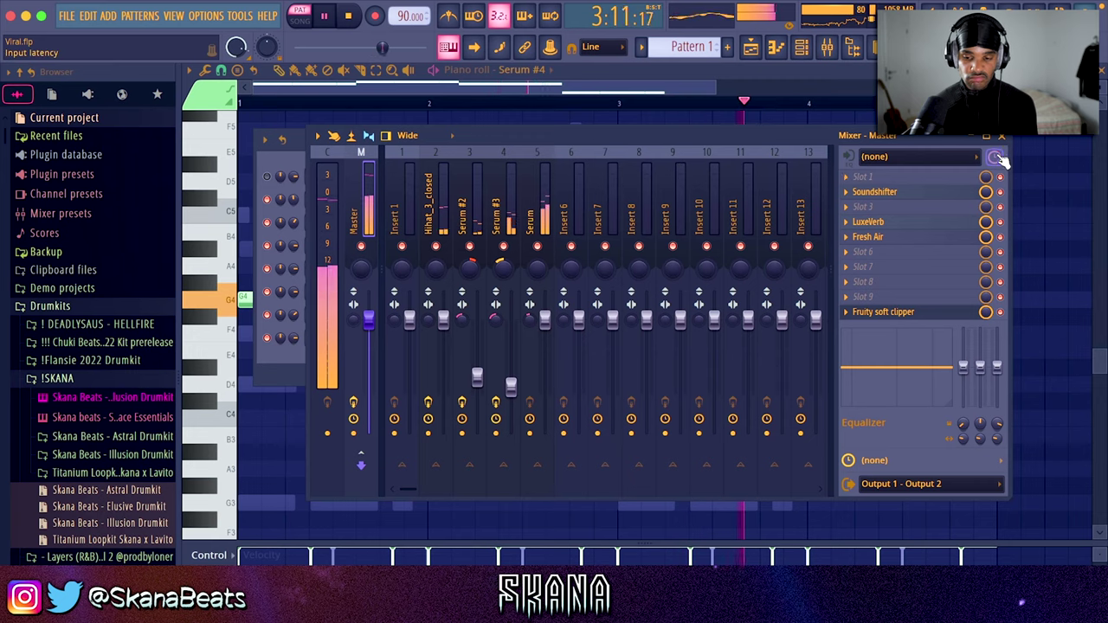
Close the mixer, channel rack and piano roll, and split Pattern 1 by channel in the playlist
{"action": "left_click", "coordinate": [1002, 137]}
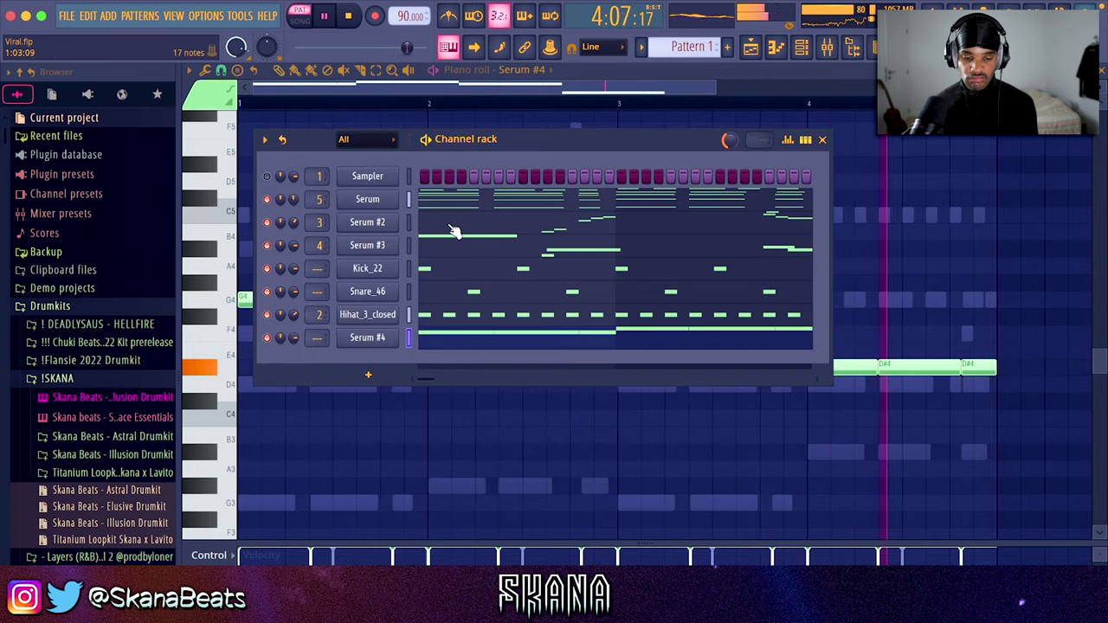
{"action": "left_click", "coordinate": [823, 140]}
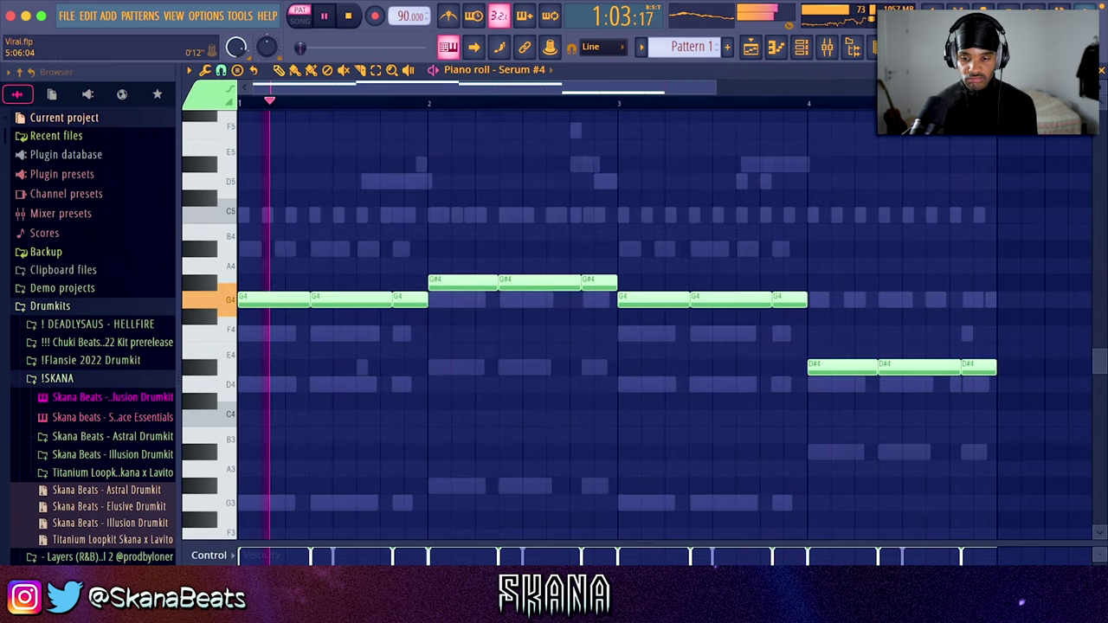
{"action": "left_click", "coordinate": [1102, 71]}
{"action": "left_click", "coordinate": [234, 73]}
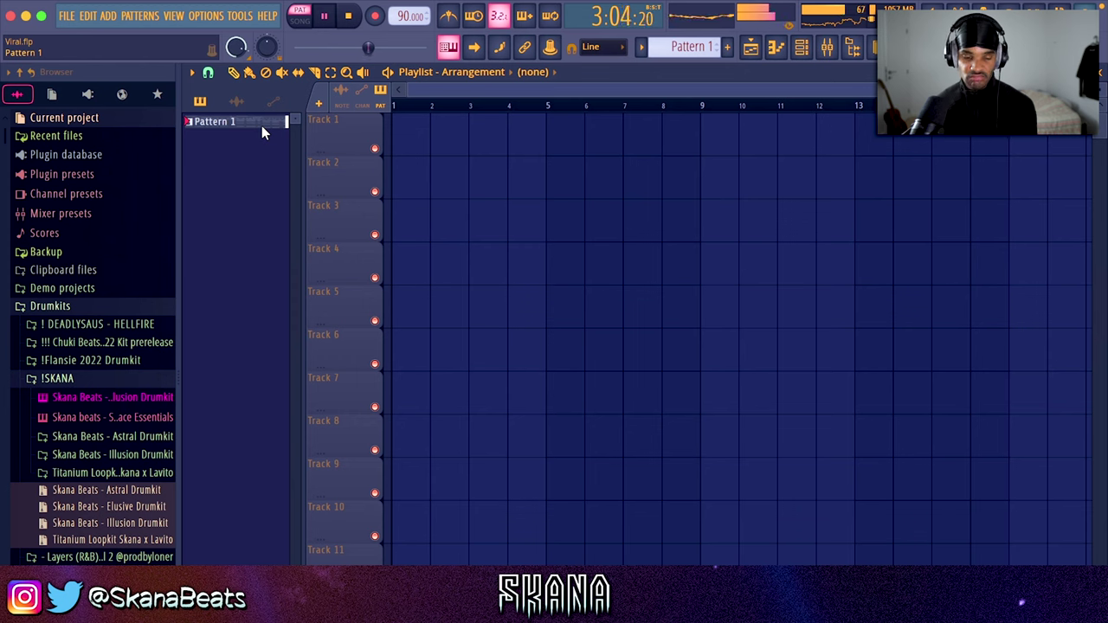
{"action": "right_click", "coordinate": [262, 126]}
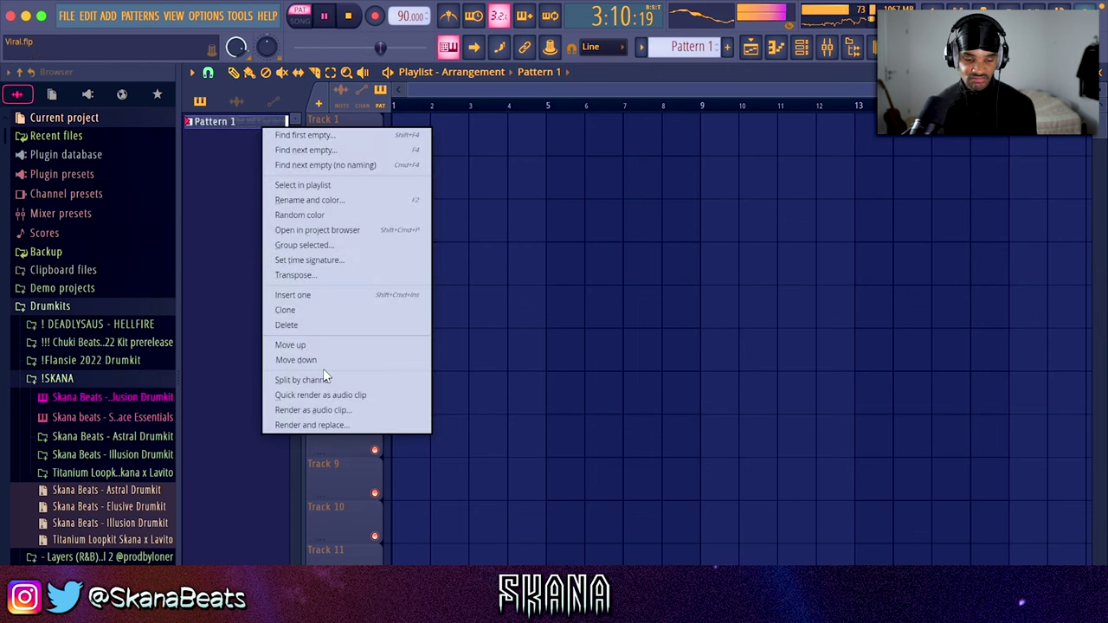
{"action": "left_click", "coordinate": [322, 379]}
Place all seven split patterns on playlist tracks 1 to 7, starting at bar 1
{"action": "left_click", "coordinate": [227, 125]}
{"action": "left_click", "coordinate": [234, 203], "text": "shift"}
{"action": "left_click_drag", "start_coordinate": [242, 135], "coordinate": [417, 138]}
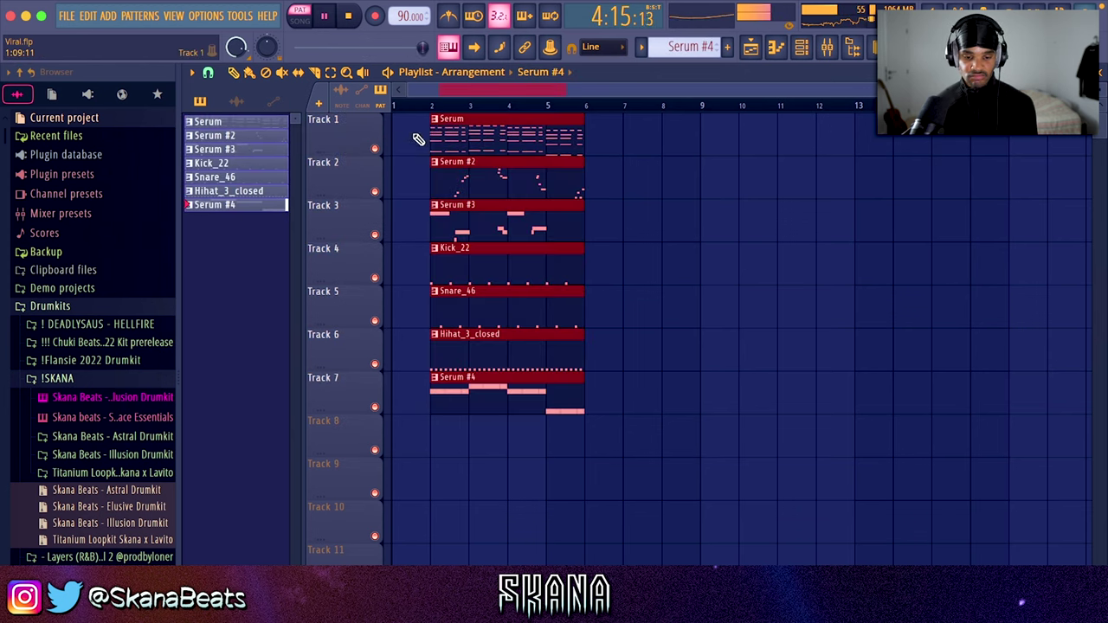
{"action": "left_click_drag", "start_coordinate": [500, 135], "coordinate": [439, 141]}
Duplicate the seven clips four times so the arrangement fills bars 1 to 20, and clear the selection
{"action": "key", "text": "super+b"}
{"action": "key", "text": "super+b"}
{"action": "key", "text": "super+b"}
{"action": "key", "text": "super+b"}
{"action": "key", "text": "super+d"}
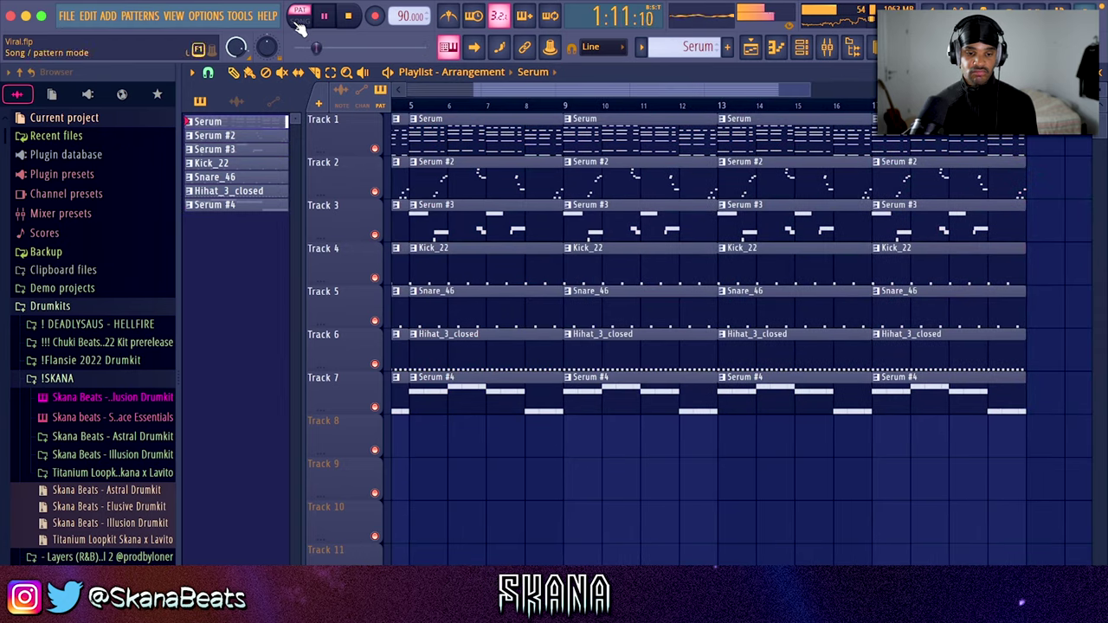
Delete the first four-bar clips on tracks 2 to 7, leaving only the Serum clip as the intro
{"action": "right_click", "coordinate": [493, 192], "text": "super"}
{"action": "left_click_drag", "start_coordinate": [474, 230], "coordinate": [475, 553]}
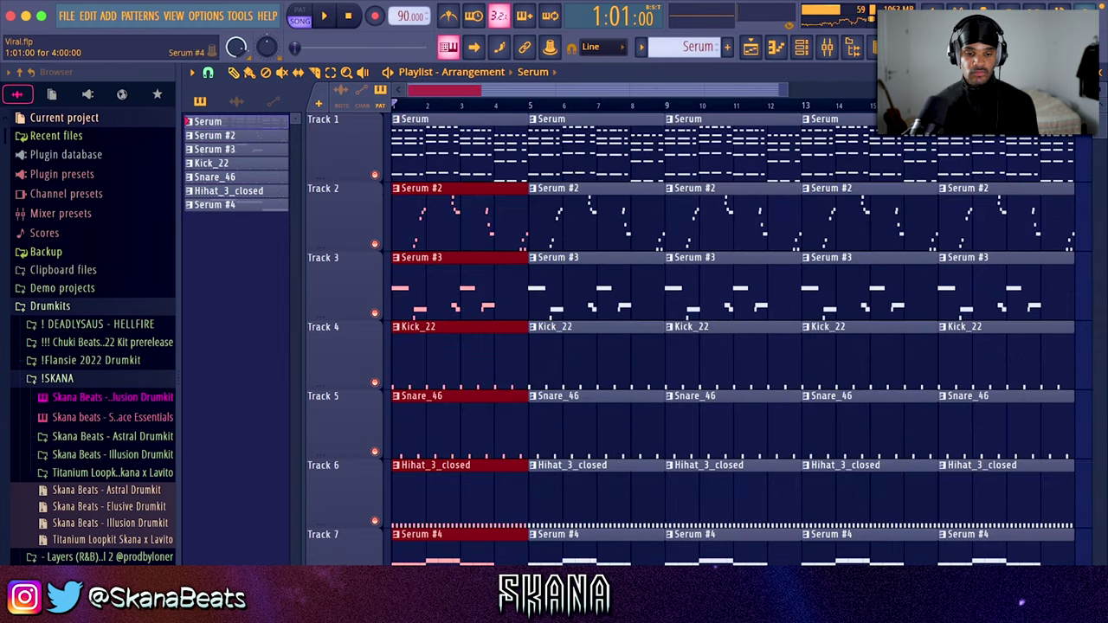
{"action": "key", "text": "Delete"}
Play the song from the start and set the tempo to 93 BPM
{"action": "key", "text": "space"}
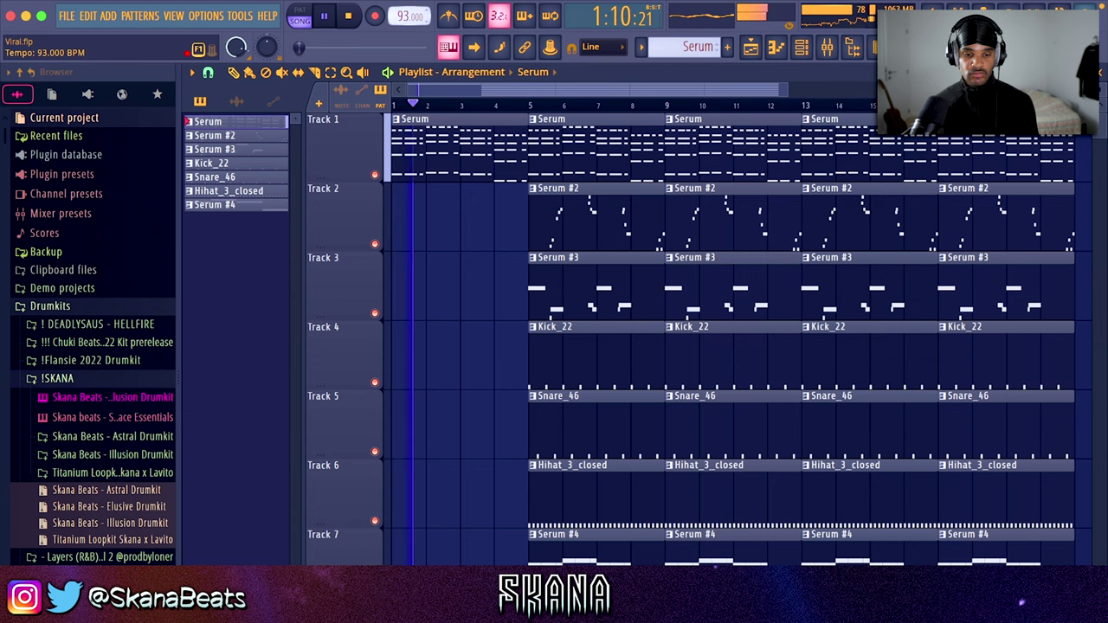
{"action": "left_click_drag", "start_coordinate": [411, 16], "coordinate": [413, 20]}
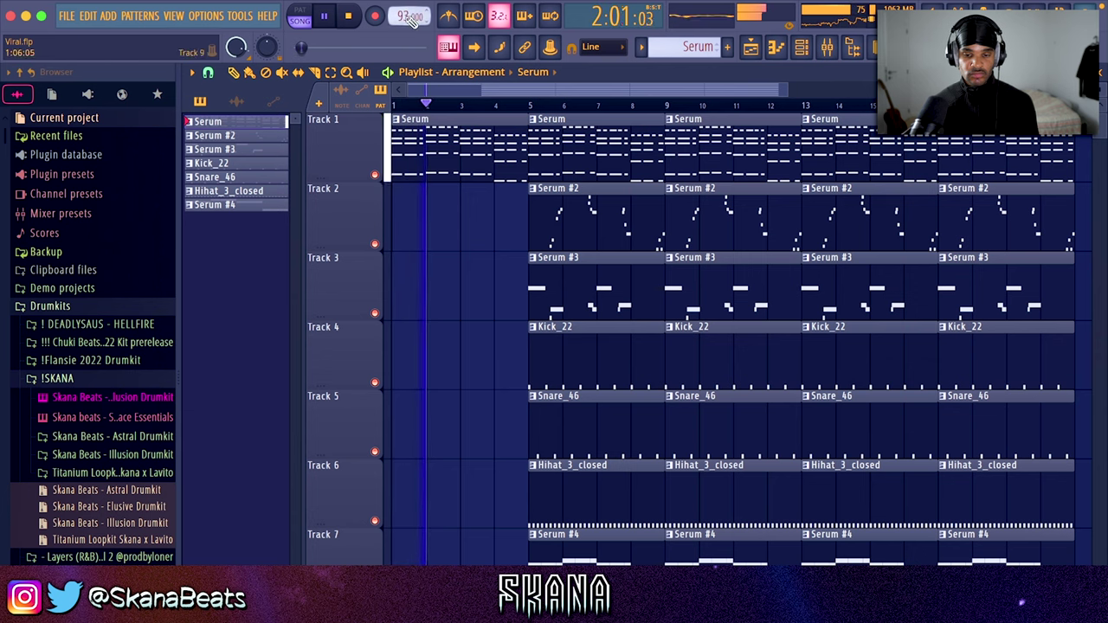
Hide the browser and delete the Serum #2, Kick_22, Snare_46 and Hihat_3_closed clips from bars 5 to 8
{"action": "left_click", "coordinate": [853, 48]}
{"action": "right_click", "coordinate": [466, 213]}
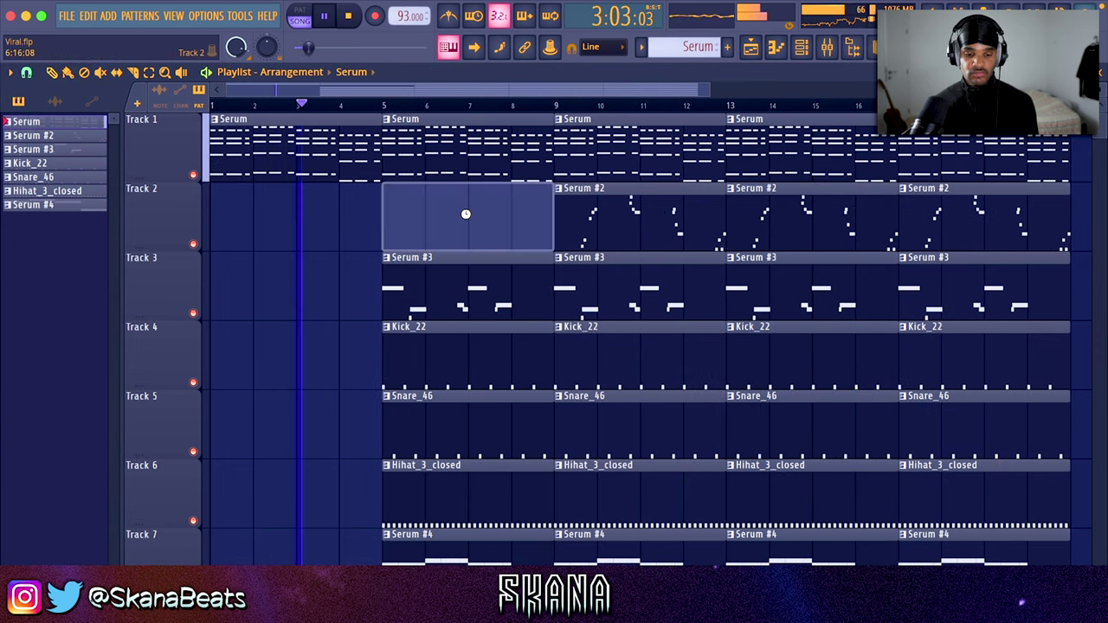
{"action": "right_click", "coordinate": [444, 372]}
{"action": "right_click", "coordinate": [446, 422]}
{"action": "right_click", "coordinate": [436, 481]}
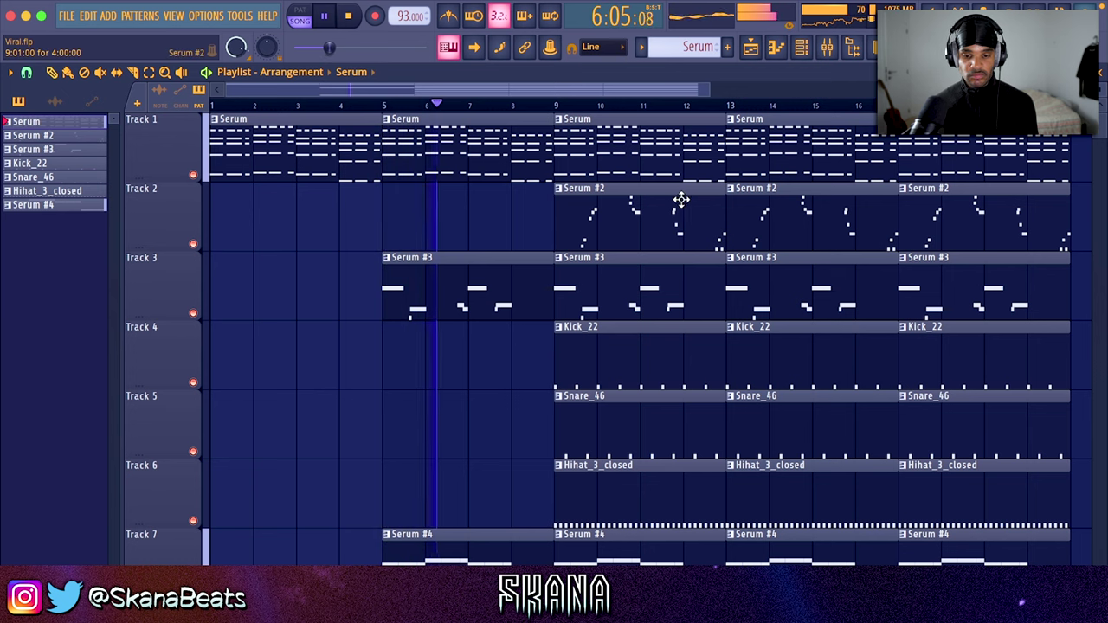
Raise the volume of the Serum #3 mixer track slightly
{"action": "key", "text": "F9"}
{"action": "left_click_drag", "start_coordinate": [332, 382], "coordinate": [329, 371]}
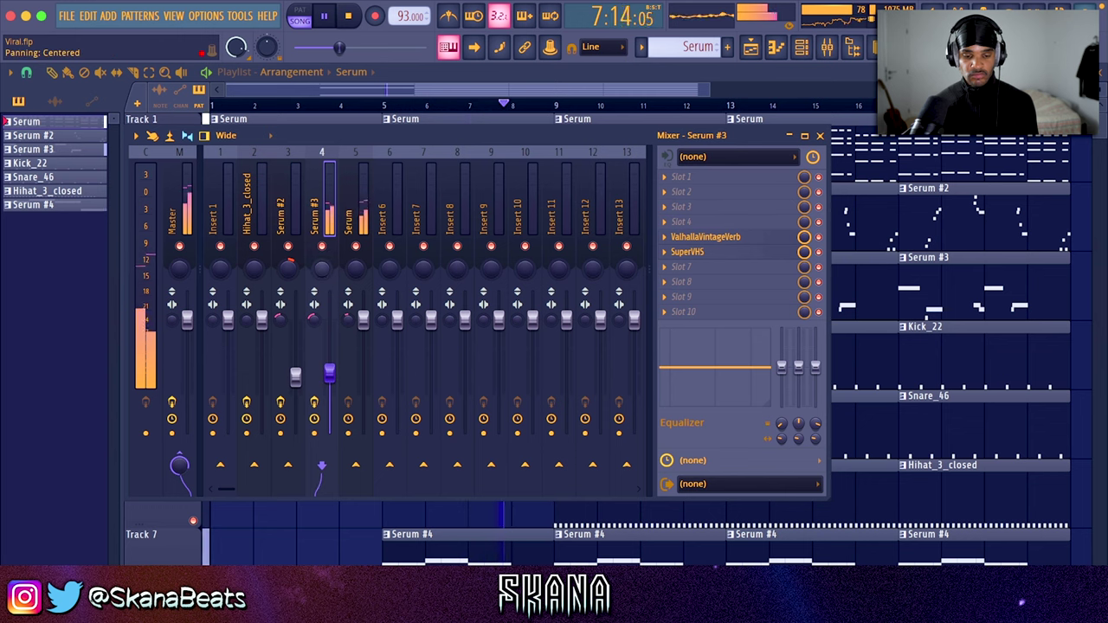
{"action": "key", "text": "F9"}
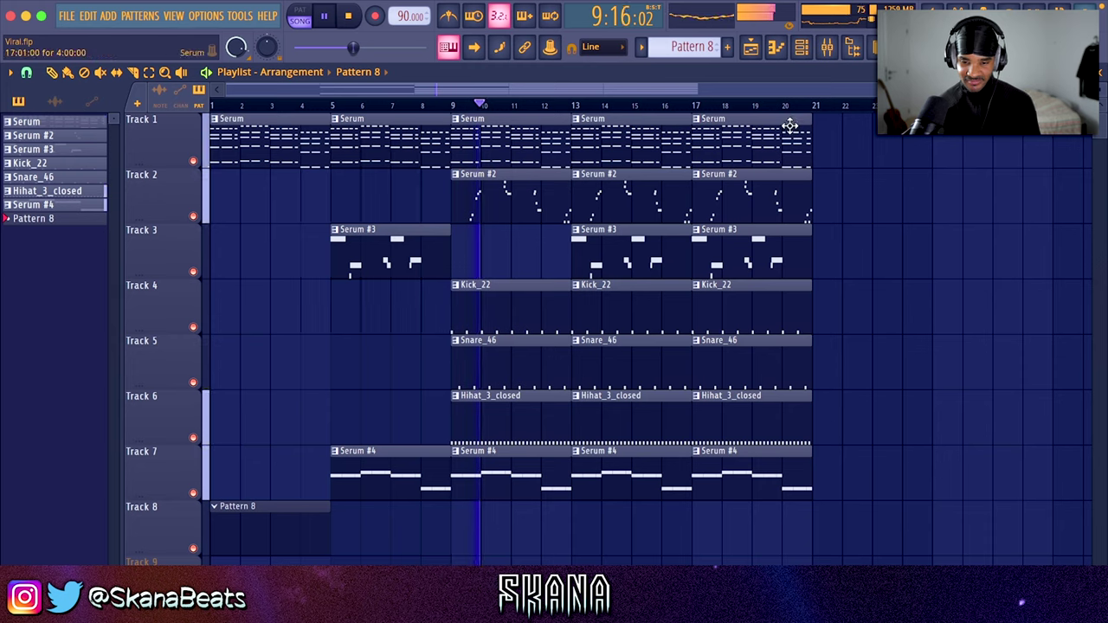
Set Fresh Air on the master to 26 Mid Air and 9 High Air, and close the mixer
{"action": "key", "text": "F9"}
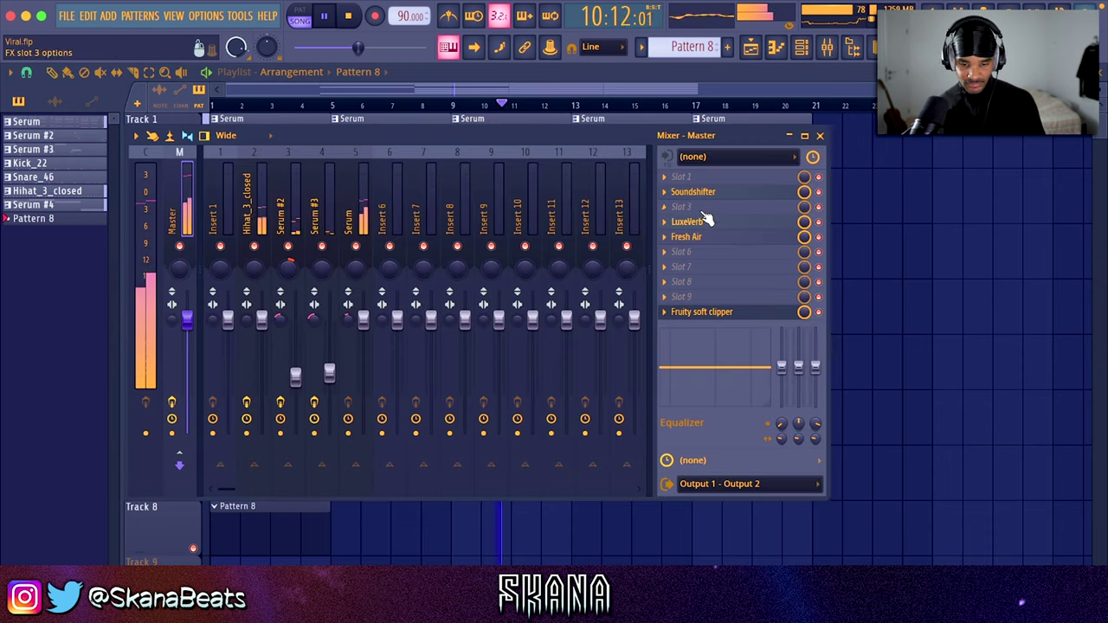
{"action": "left_click", "coordinate": [693, 238]}
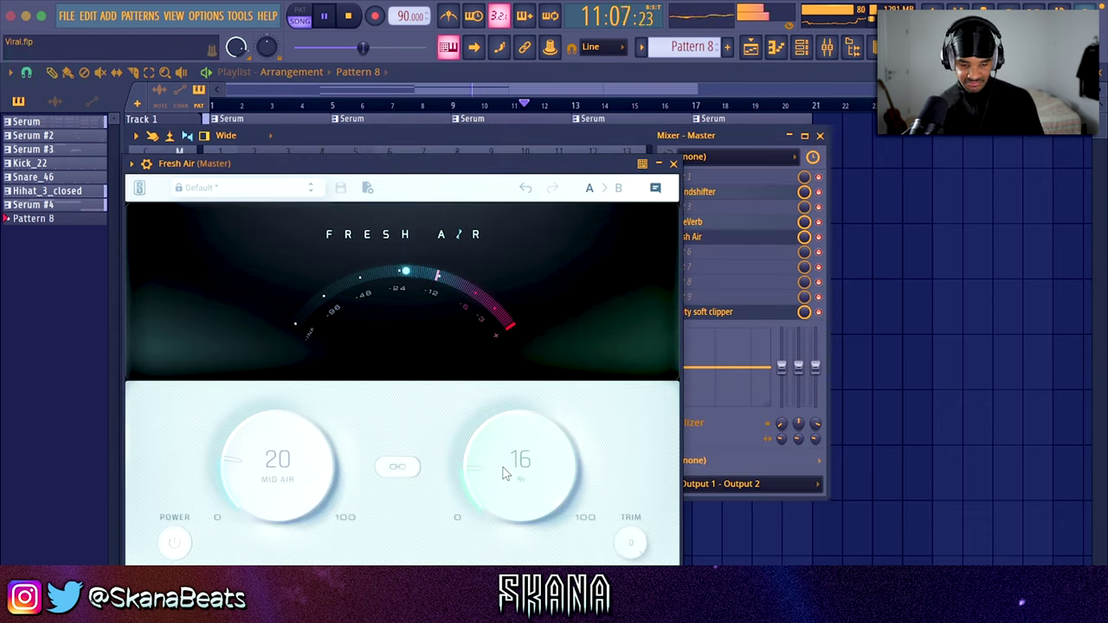
{"action": "left_click_drag", "start_coordinate": [503, 468], "coordinate": [507, 476]}
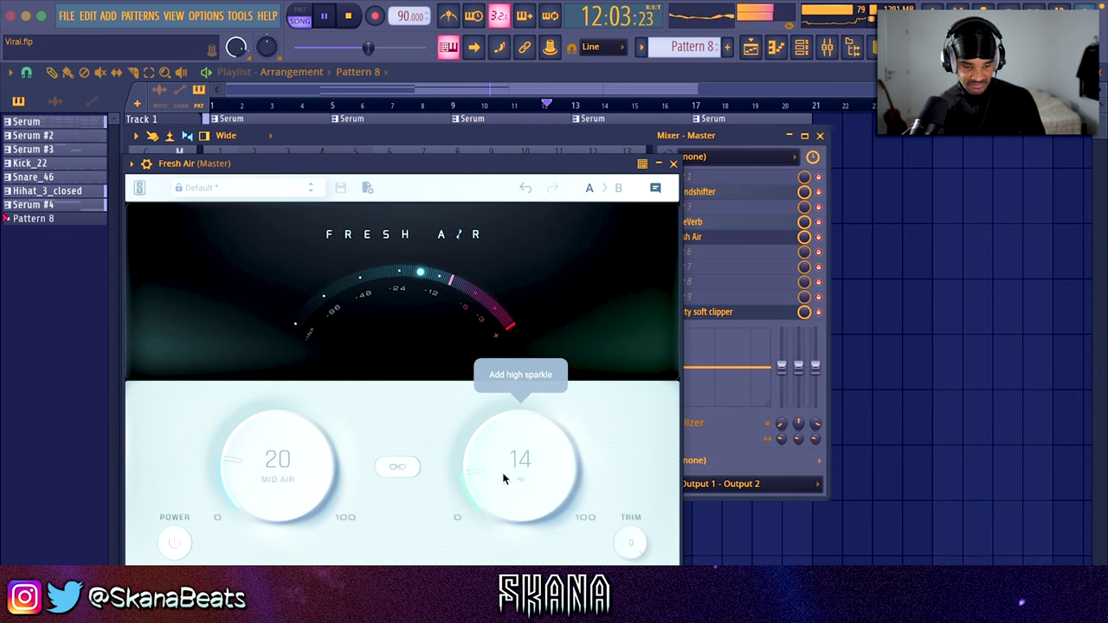
{"action": "left_click_drag", "start_coordinate": [289, 488], "coordinate": [287, 476]}
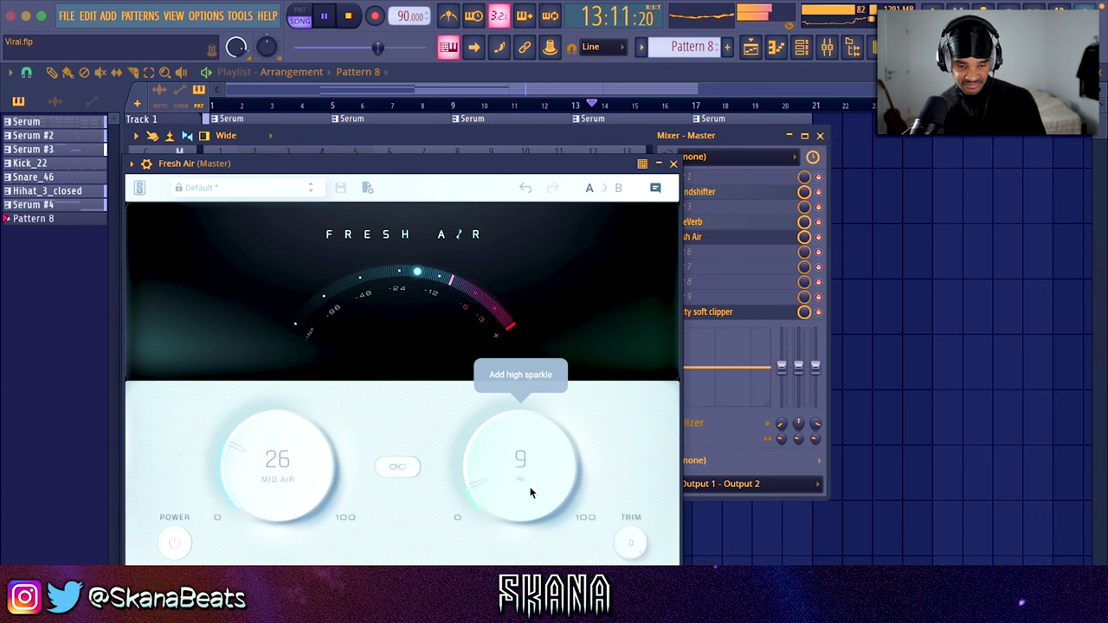
{"action": "left_click", "coordinate": [674, 164]}
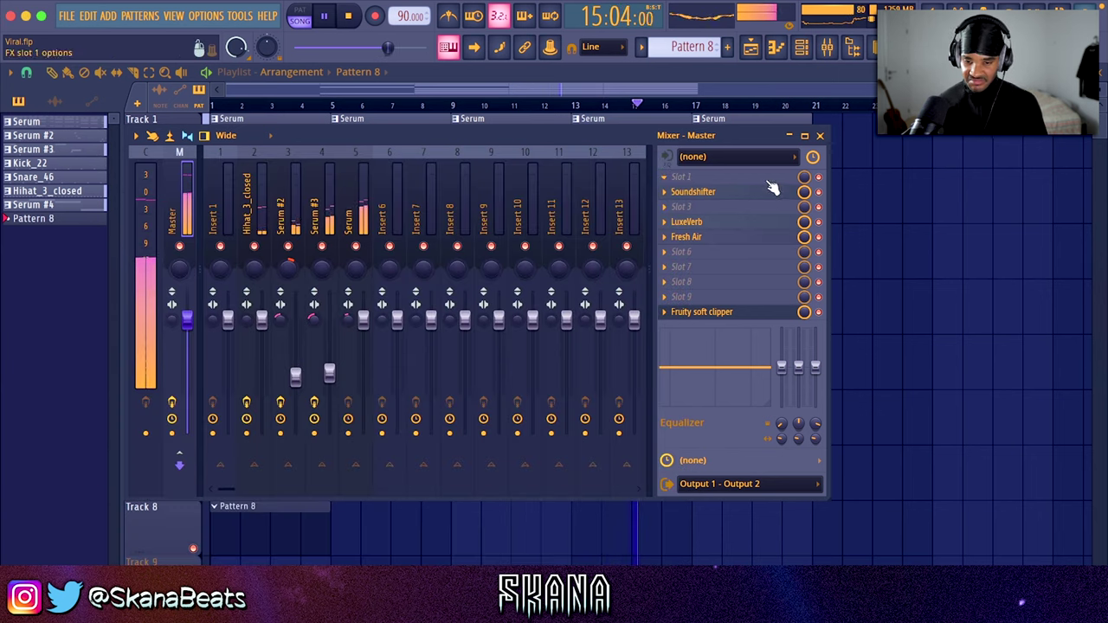
{"action": "left_click", "coordinate": [821, 138]}
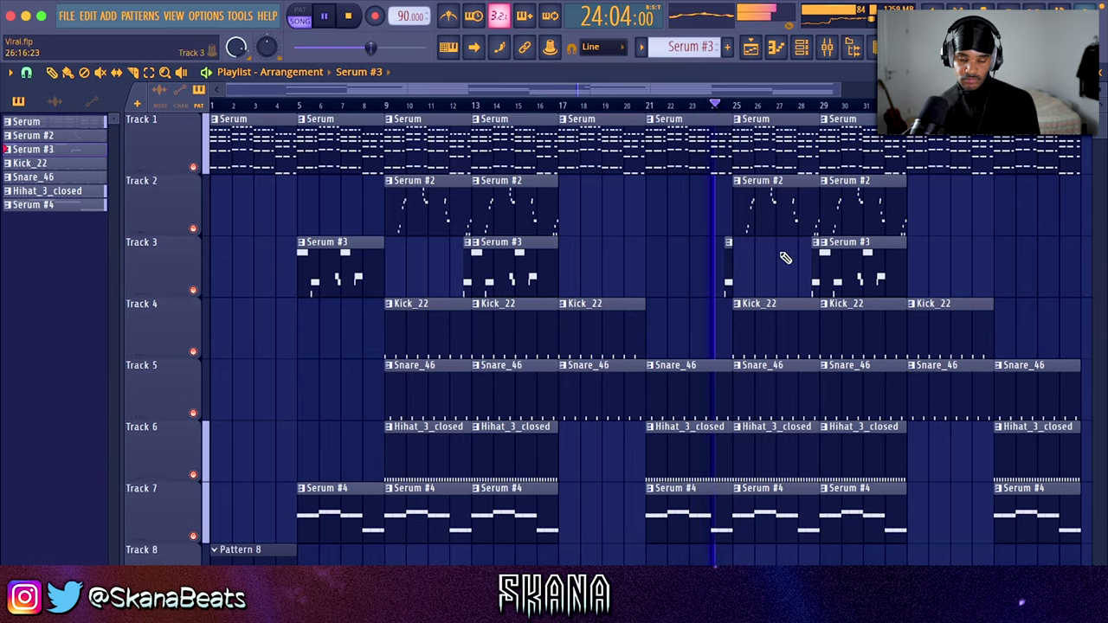
{"action": "scroll", "coordinate": [780, 252], "scroll_direction": "up", "scroll_amount": 4}
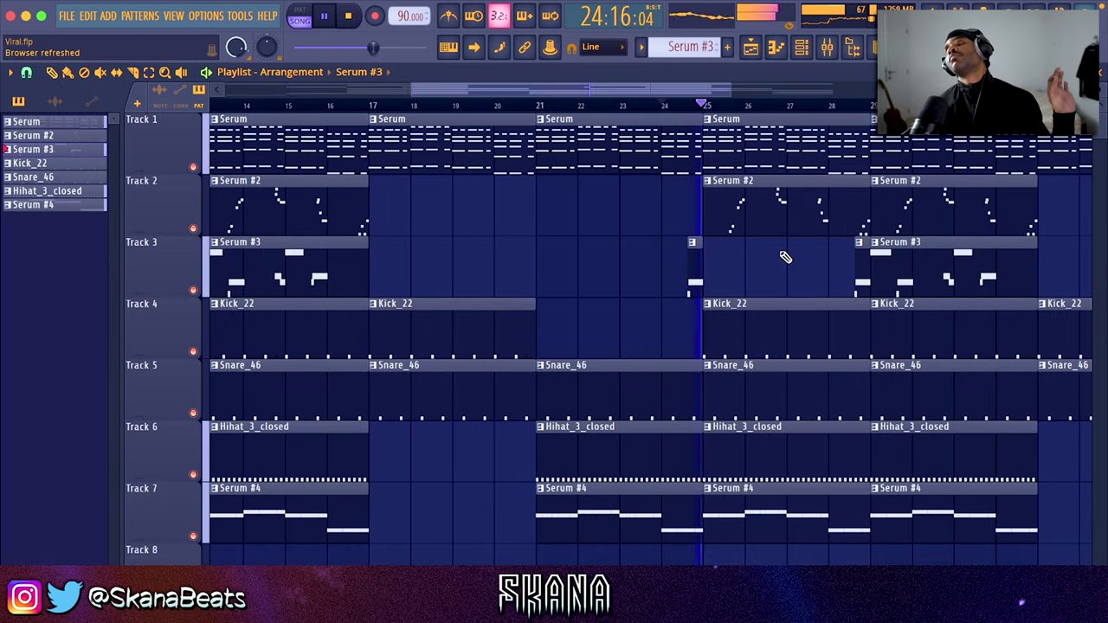